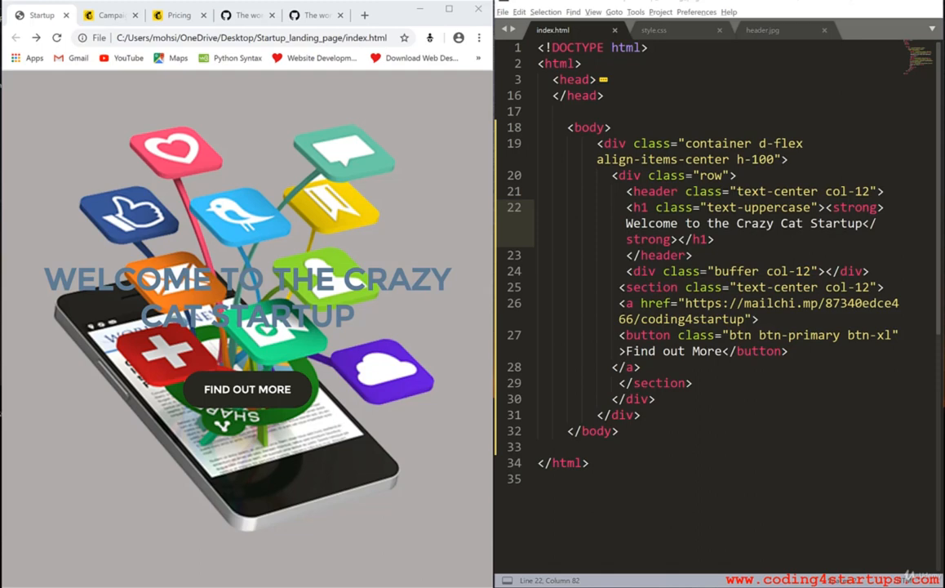
Start the GitHub account verification puzzle and continue the sign-up with the Free subscription
{"action": "left_click", "coordinate": [246, 16]}
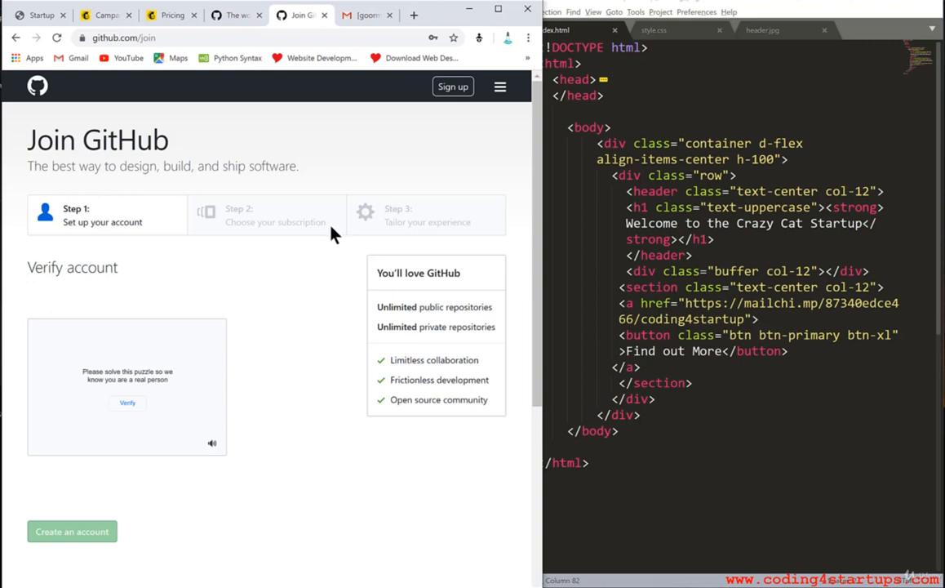
{"action": "left_click", "coordinate": [131, 403]}
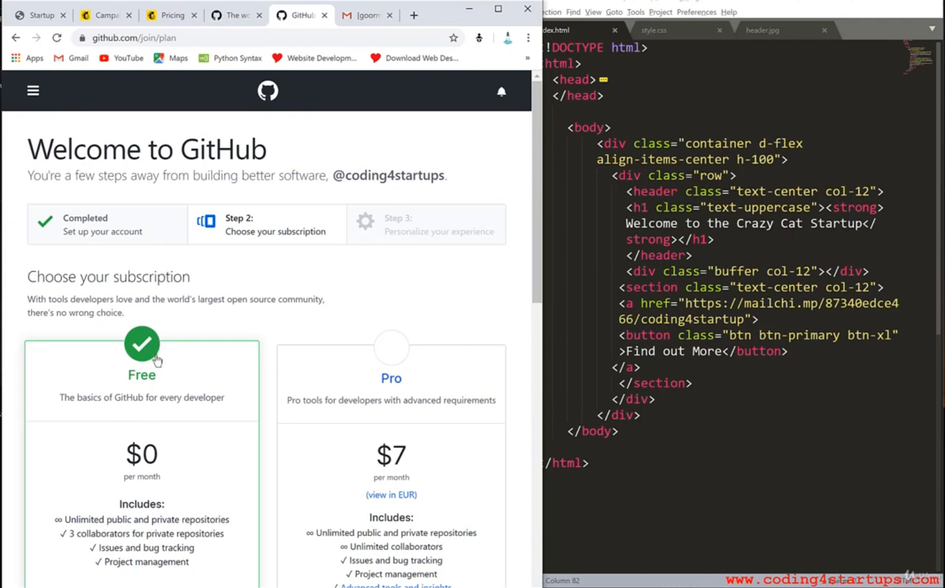
{"action": "scroll", "coordinate": [157, 360], "scroll_direction": "down", "scroll_amount": 3}
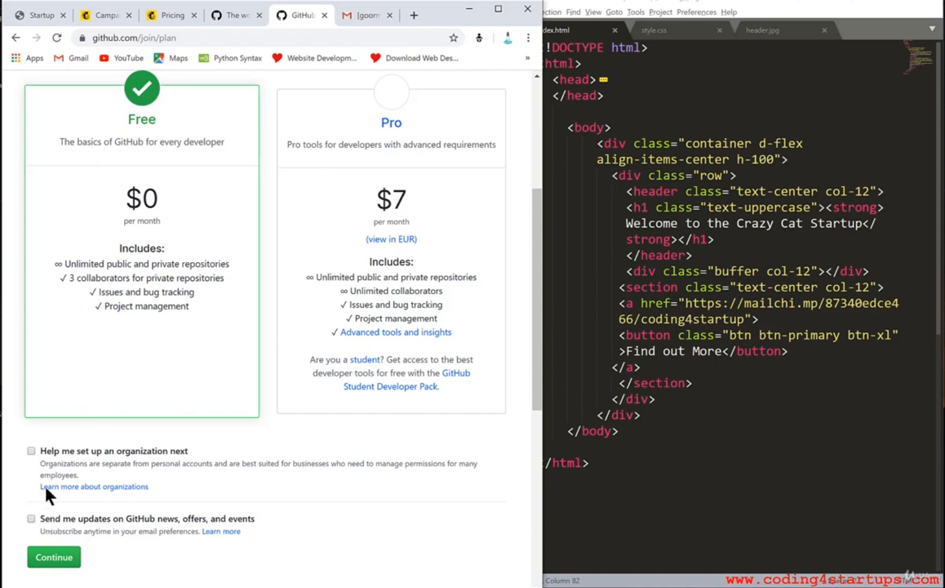
{"action": "left_click", "coordinate": [57, 558]}
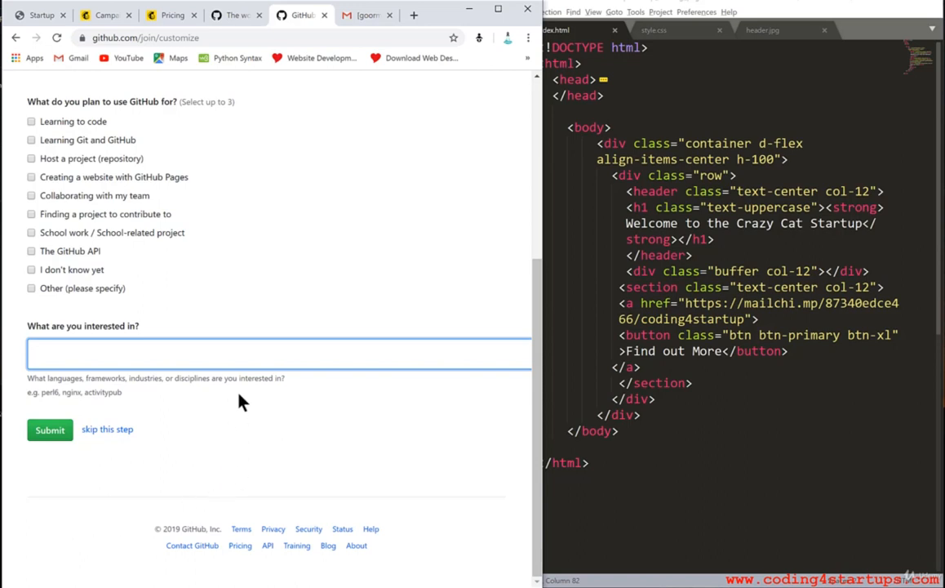
Choose Learning to code as the planned GitHub use, enter coding as the interest, and submit the questionnaire
{"action": "left_click", "coordinate": [73, 125]}
{"action": "left_click", "coordinate": [110, 345]}
{"action": "type", "text": "coding"}
{"action": "left_click", "coordinate": [38, 438]}
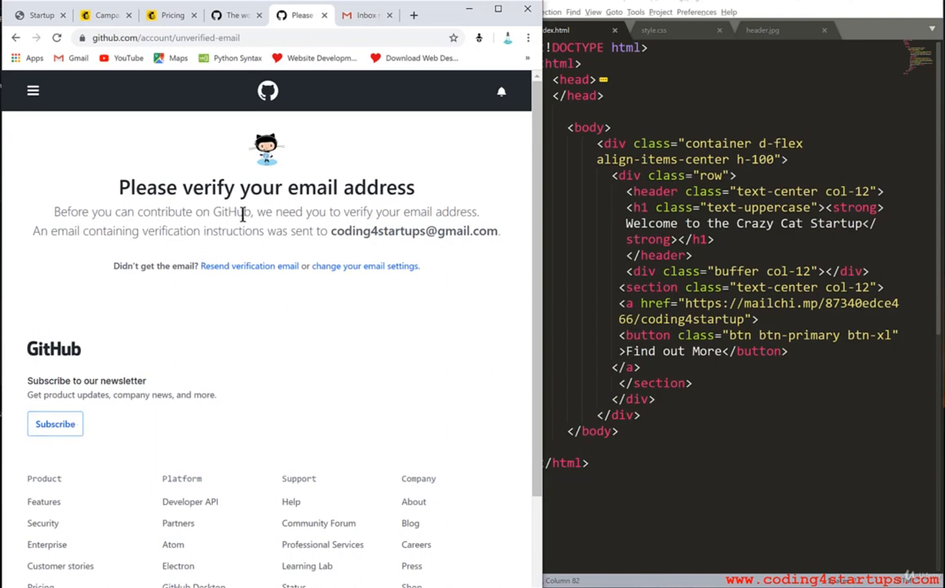
{"action": "left_click_drag", "start_coordinate": [180, 185], "coordinate": [333, 196]}
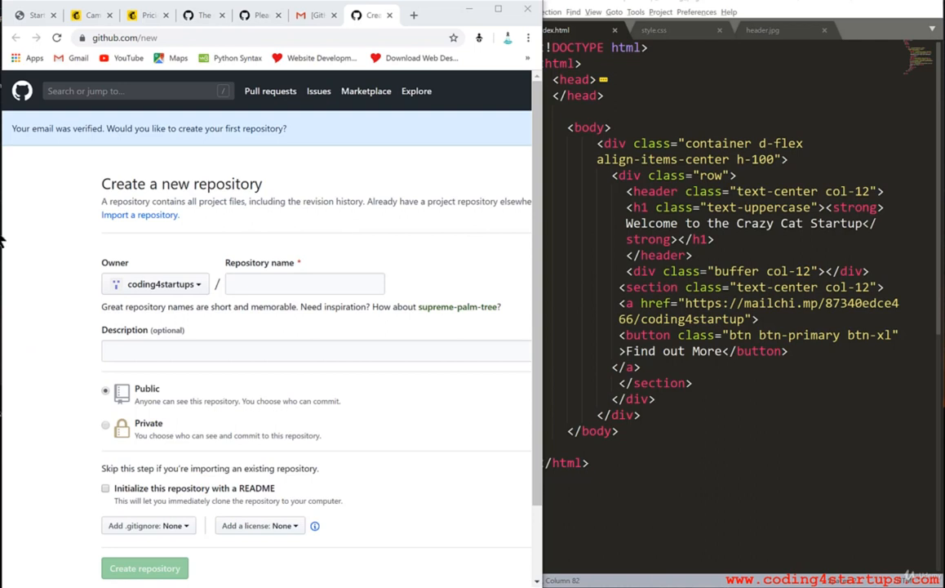
Create a public repository named coding4startups.github.io with the description coding4startups
{"action": "left_click", "coordinate": [289, 285]}
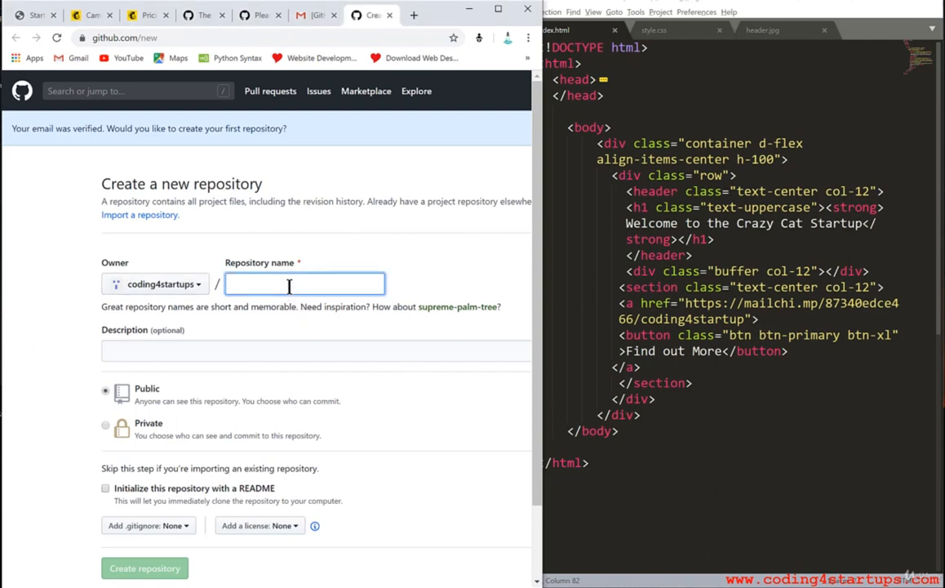
{"action": "type", "text": "coding4"}
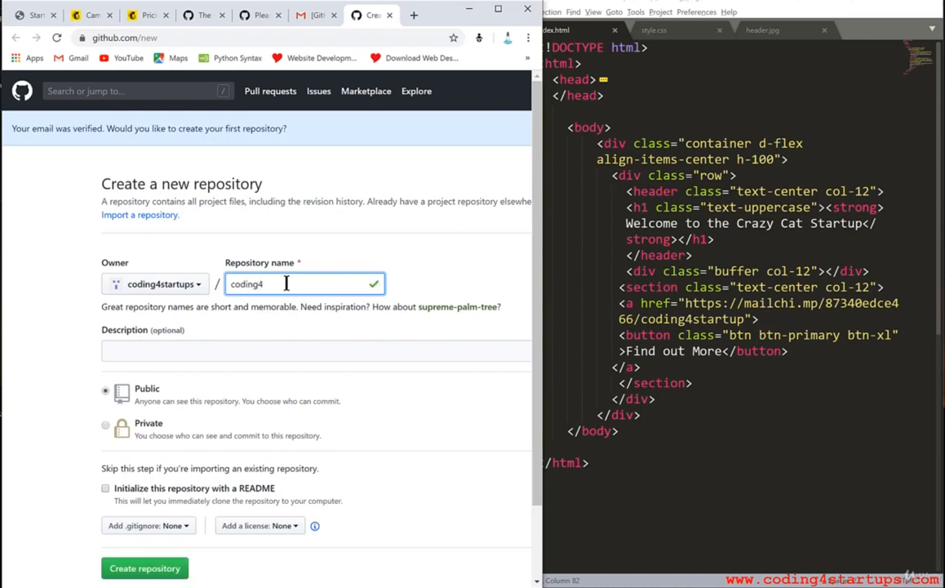
{"action": "type", "text": "startups.github.io"}
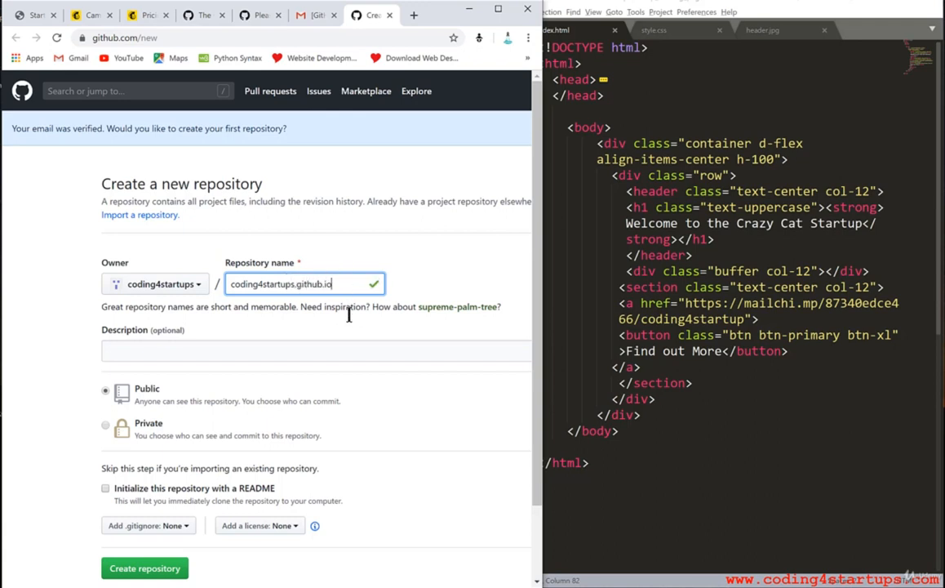
{"action": "left_click", "coordinate": [299, 349]}
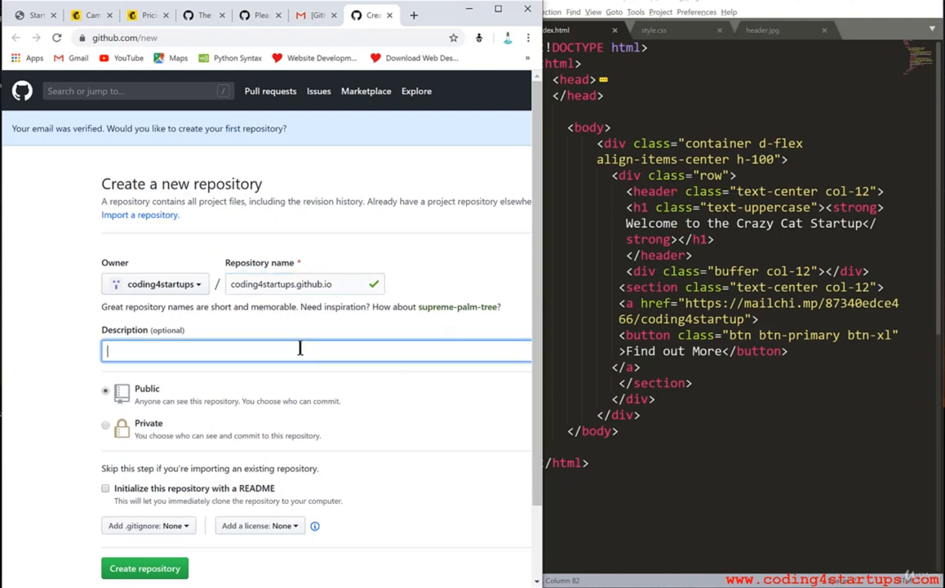
{"action": "type", "text": "coding4startups"}
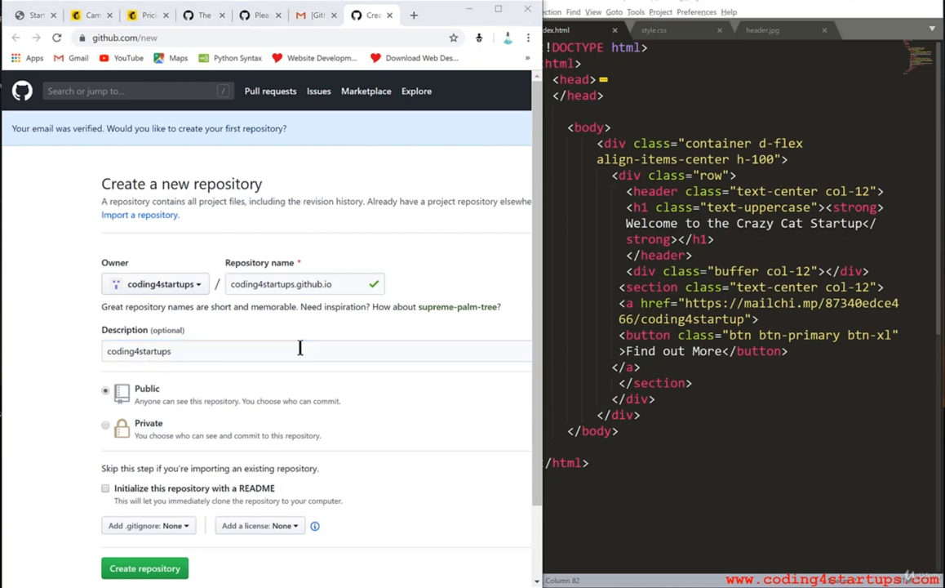
{"action": "scroll", "coordinate": [194, 490], "scroll_direction": "down", "scroll_amount": 2}
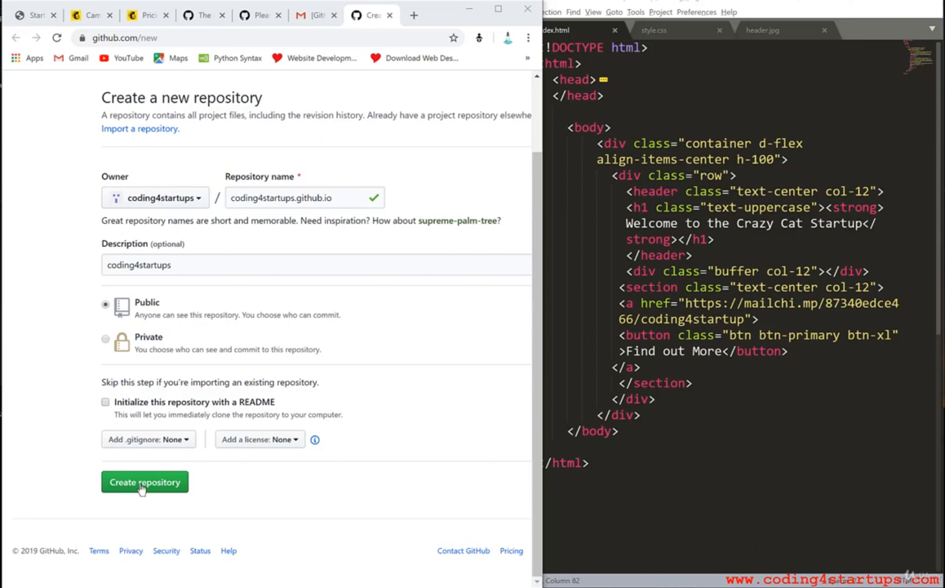
{"action": "left_click", "coordinate": [143, 483]}
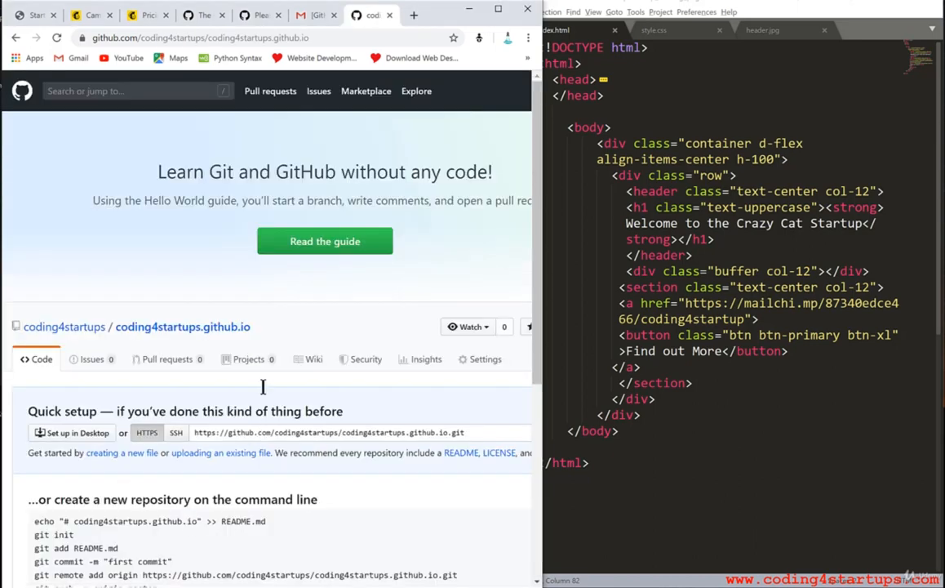
Go from the new repository's desktop setup option to GitHub Desktop and download its Windows (64bit) installer
{"action": "scroll", "coordinate": [253, 347], "scroll_direction": "down", "scroll_amount": 4}
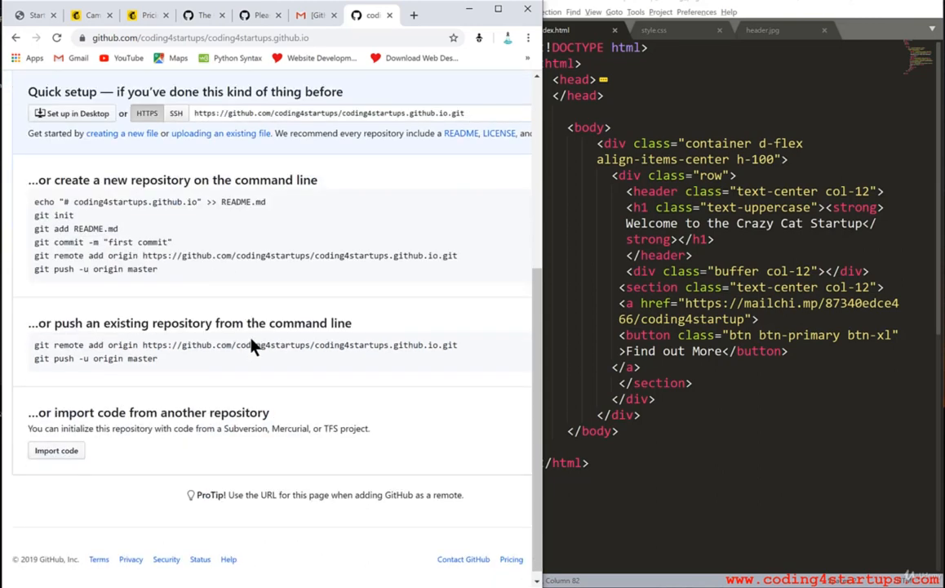
{"action": "scroll", "coordinate": [249, 319], "scroll_direction": "up", "scroll_amount": 1}
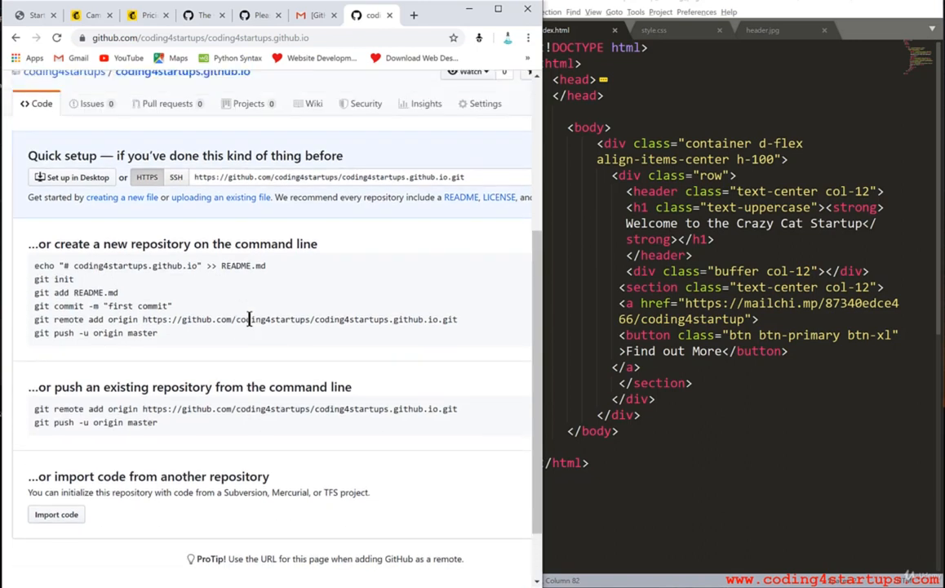
{"action": "scroll", "coordinate": [249, 319], "scroll_direction": "up", "scroll_amount": 1}
{"action": "scroll", "coordinate": [247, 329], "scroll_direction": "down", "scroll_amount": 1}
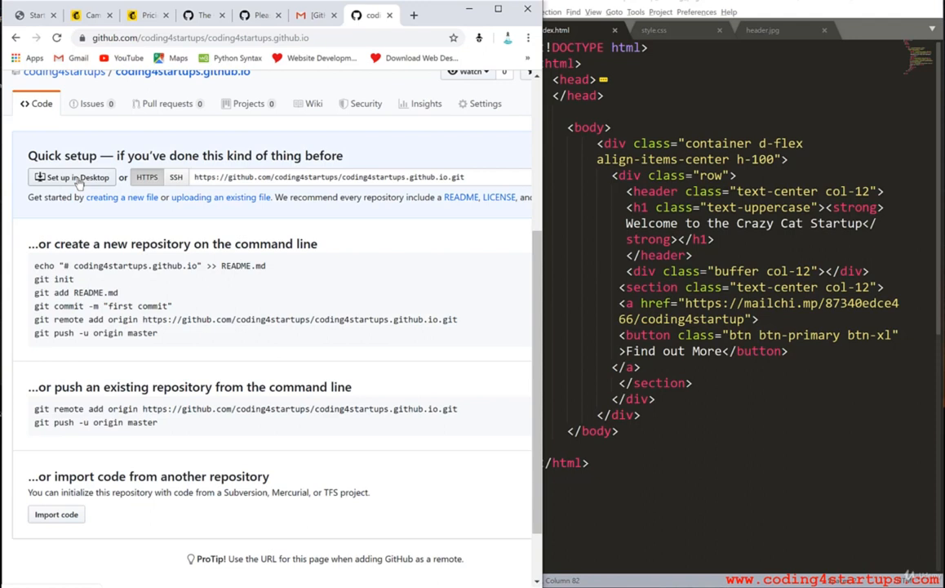
{"action": "left_click", "coordinate": [804, 303]}
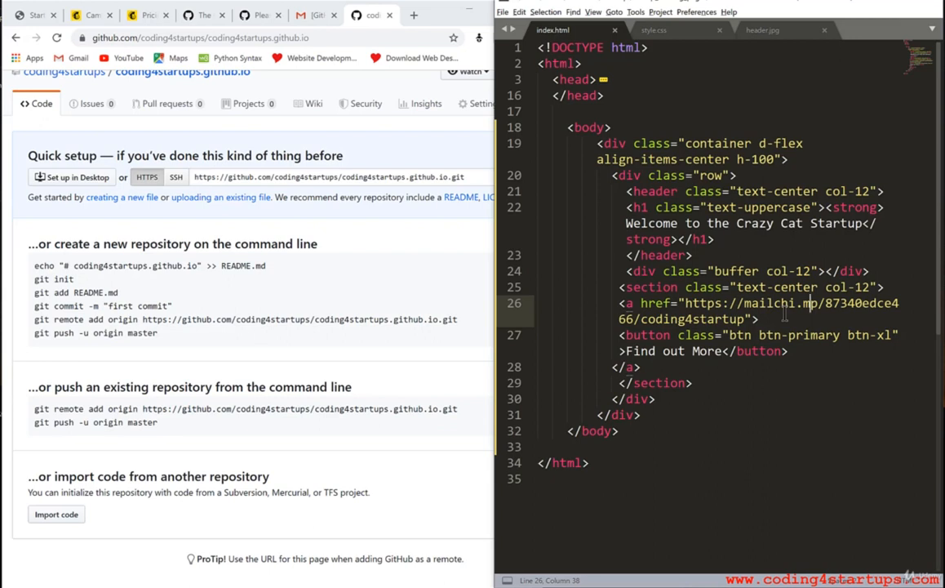
{"action": "left_click", "coordinate": [56, 179]}
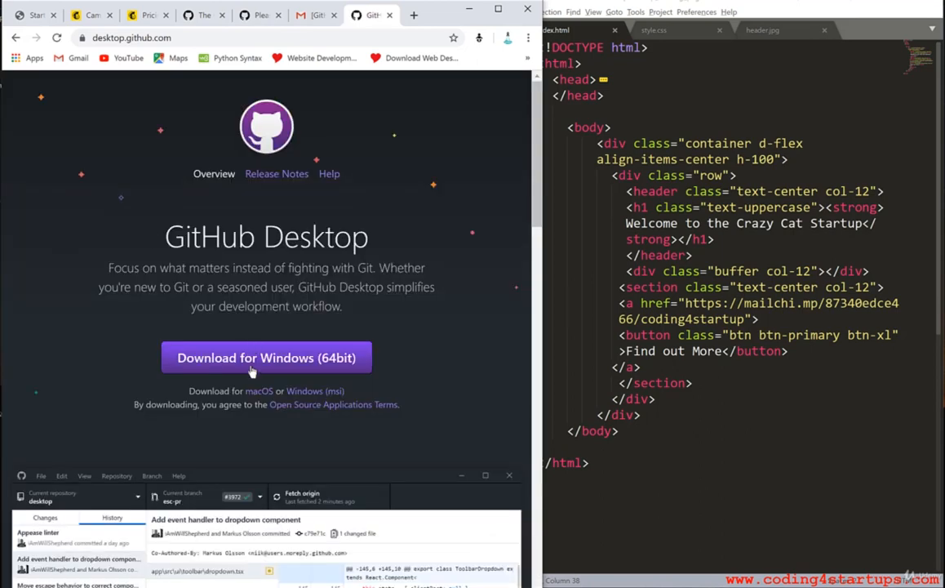
{"action": "left_click", "coordinate": [252, 370]}
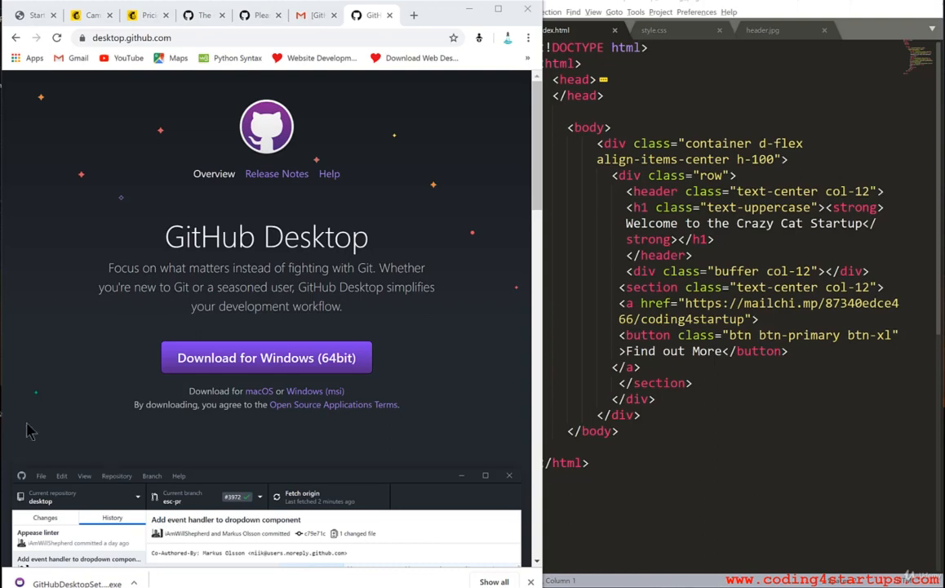
Run GitHubDesktopSetup from the Downloads folder as administrator and sign in to GitHub.com from GitHub Desktop
{"action": "left_click_drag", "start_coordinate": [2, 118], "coordinate": [595, 159]}
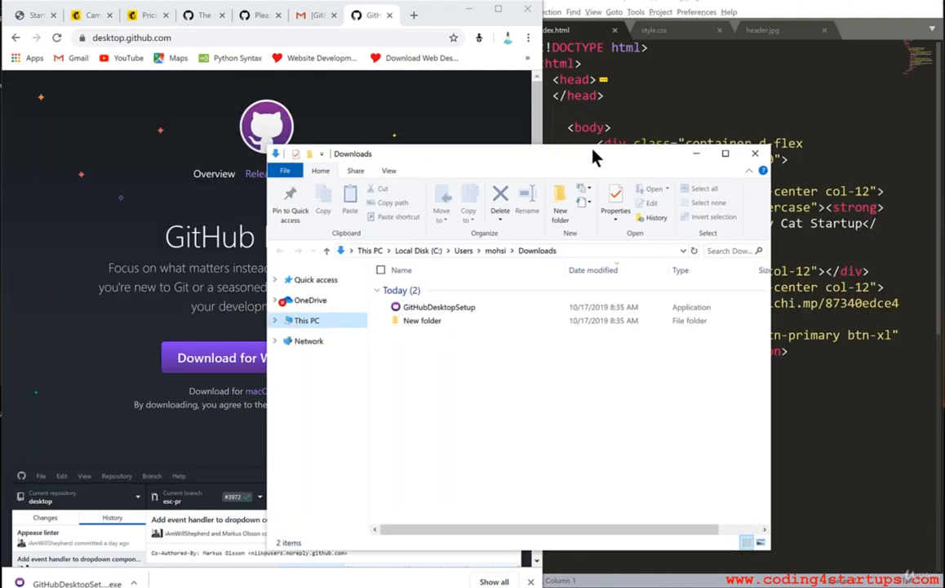
{"action": "left_click", "coordinate": [450, 311]}
{"action": "right_click", "coordinate": [451, 313]}
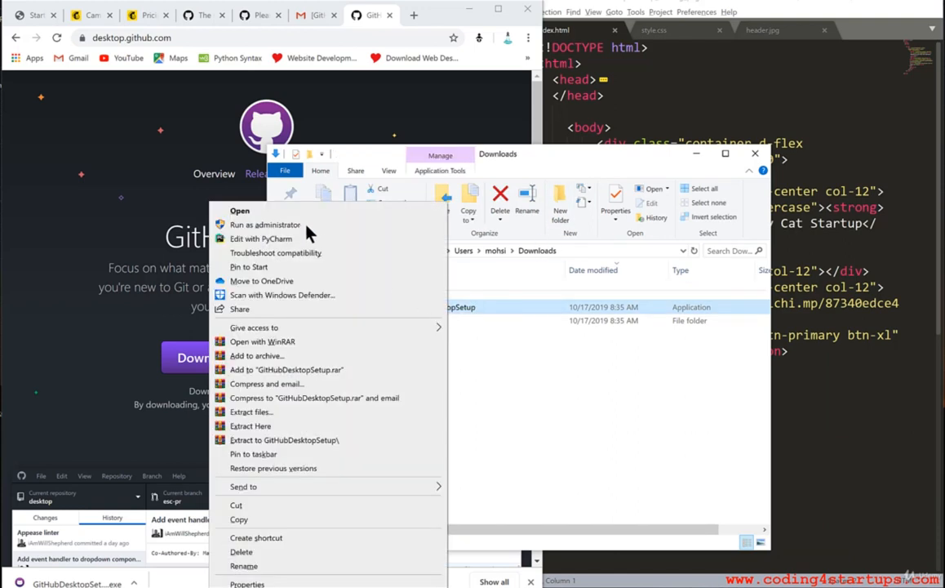
{"action": "left_click", "coordinate": [309, 226]}
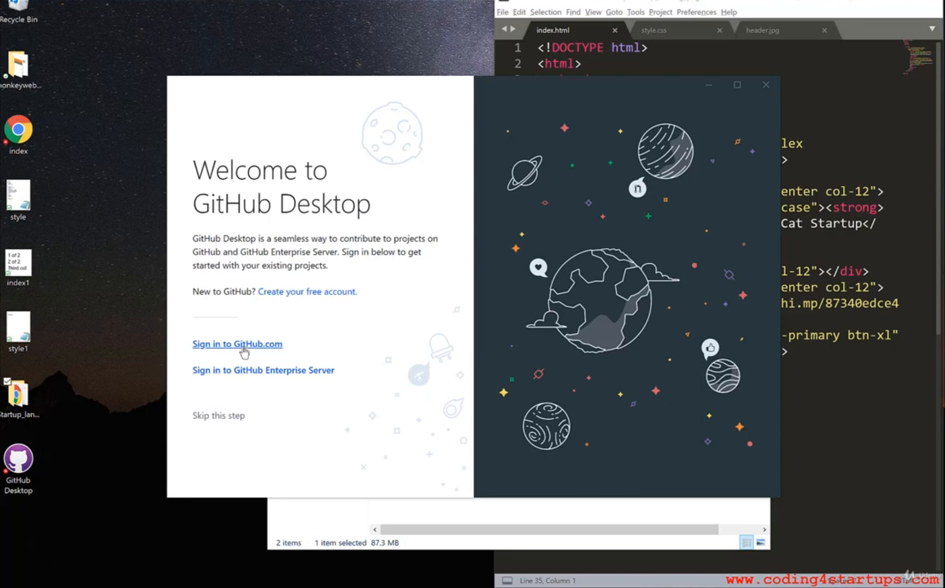
{"action": "left_click", "coordinate": [242, 345]}
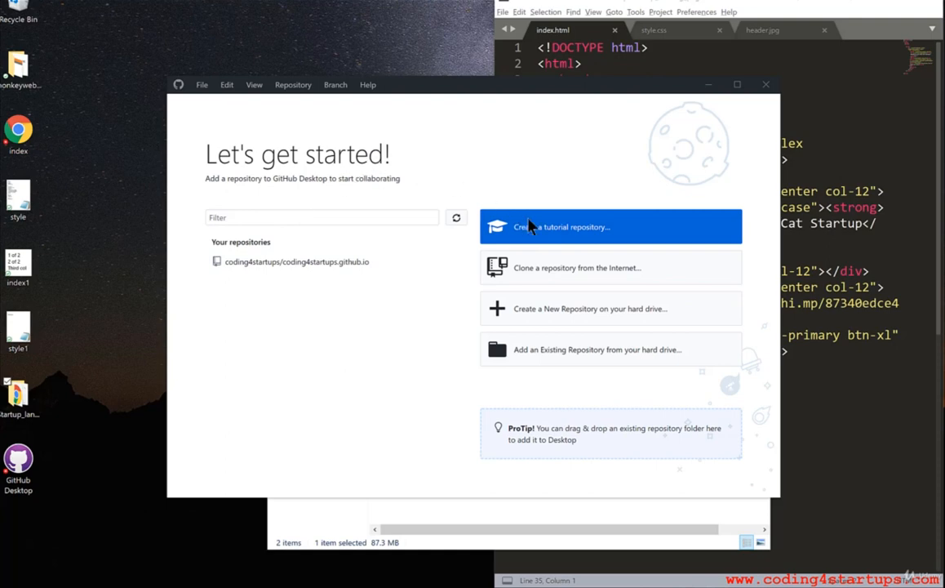
Clone the coding4startups/coding4startups.github.io repository from the internet into the default local path
{"action": "left_click", "coordinate": [552, 276]}
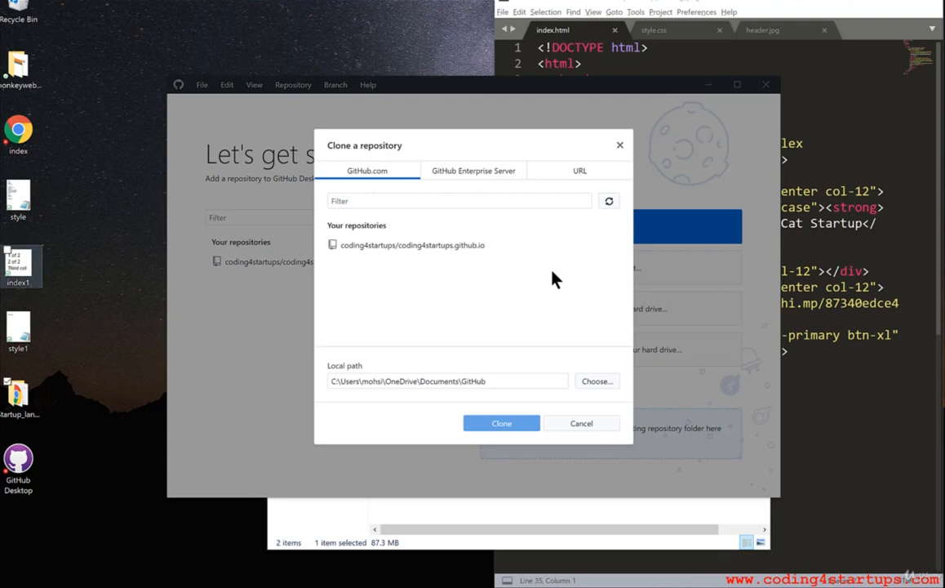
{"action": "left_click", "coordinate": [442, 254]}
{"action": "left_click", "coordinate": [511, 430]}
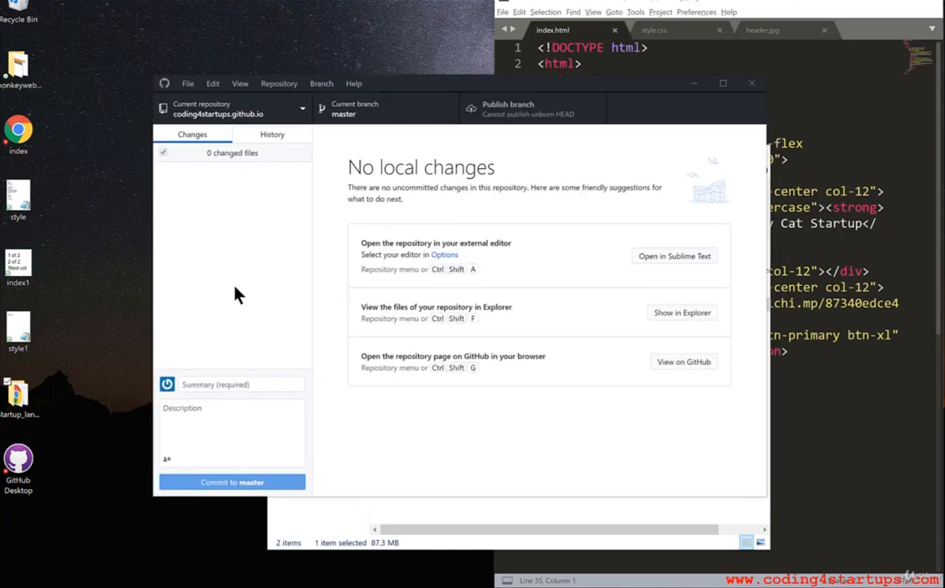
Try to add the header, index and style files from the Startup_landing_page folder directly to the repository's changes in GitHub Desktop
{"action": "left_click", "coordinate": [39, 416]}
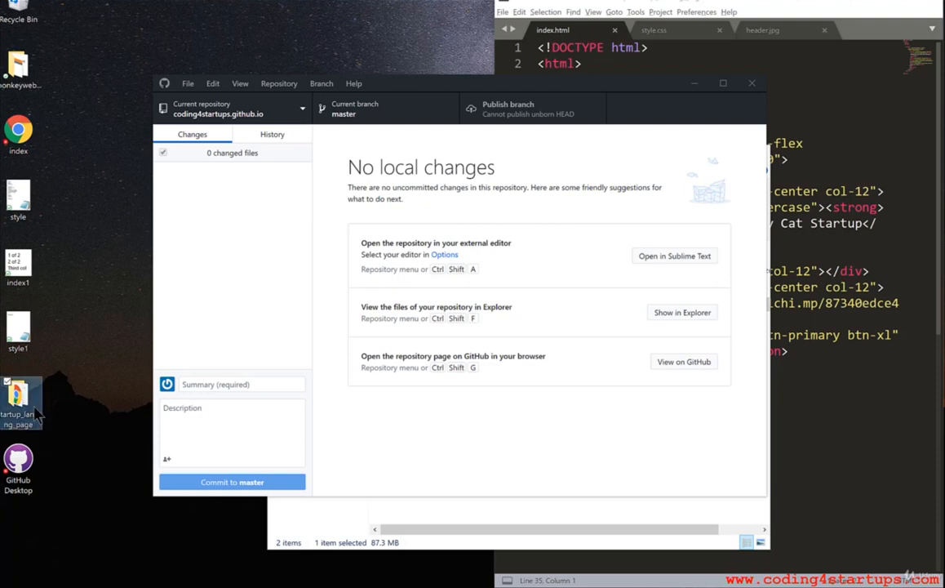
{"action": "double_click", "coordinate": [38, 416]}
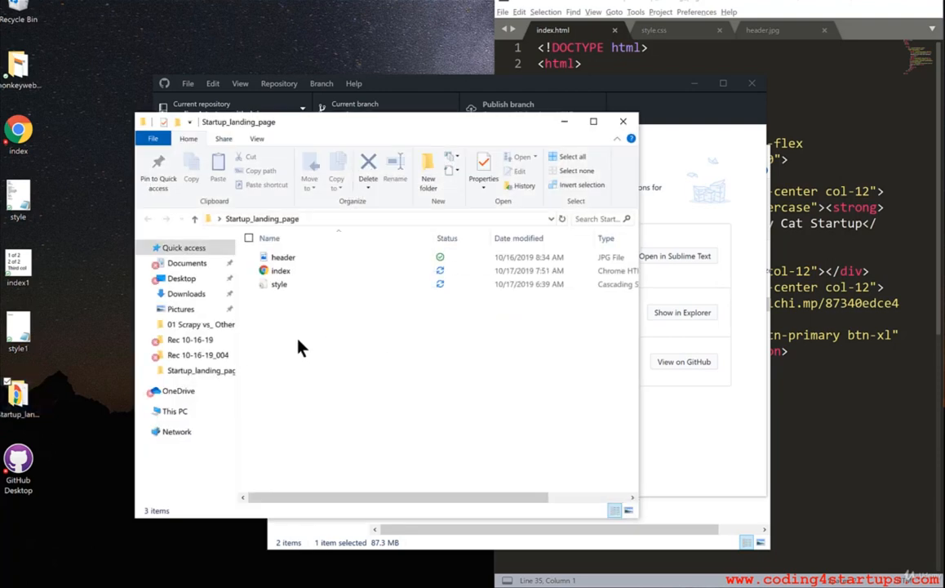
{"action": "left_click_drag", "start_coordinate": [408, 133], "coordinate": [610, 116]}
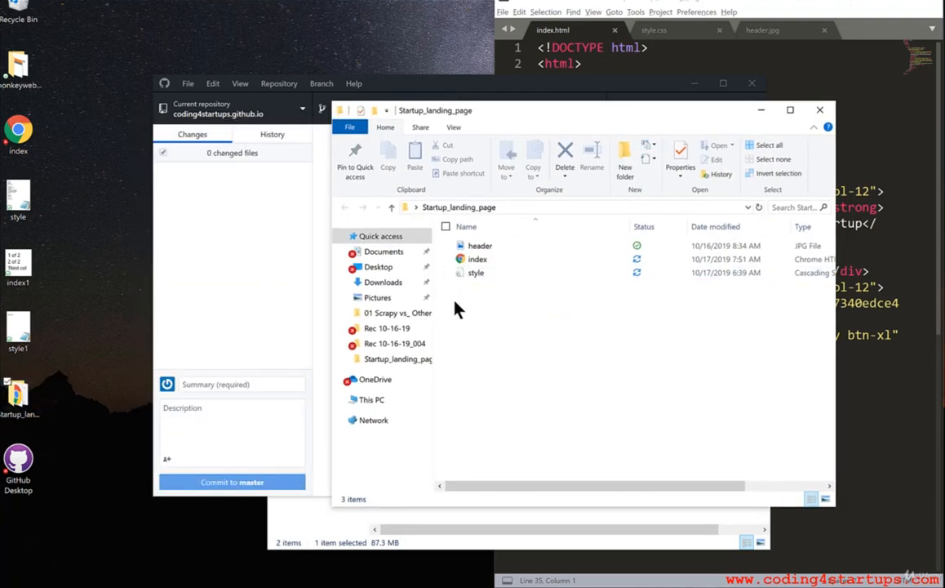
{"action": "left_click_drag", "start_coordinate": [457, 308], "coordinate": [492, 245]}
{"action": "left_click_drag", "start_coordinate": [464, 277], "coordinate": [205, 258]}
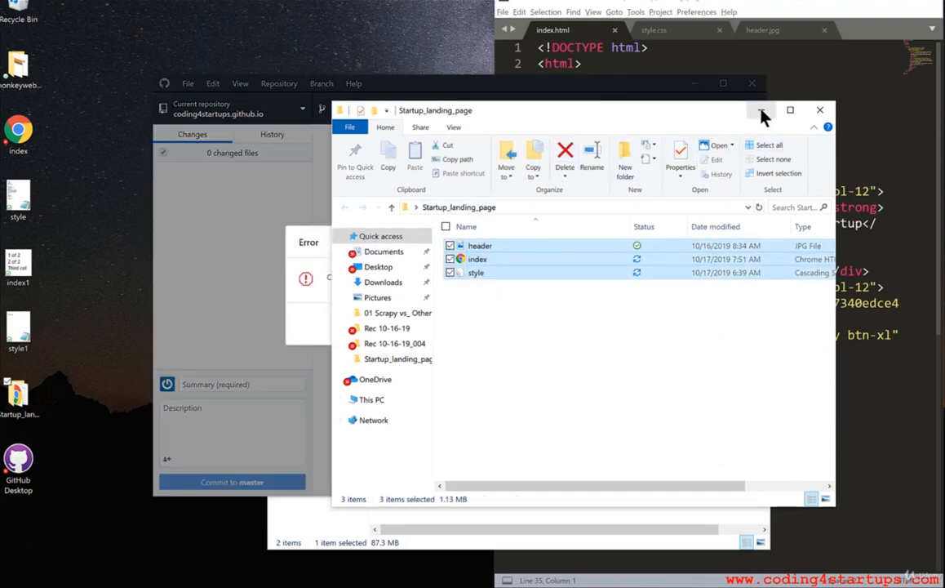
{"action": "left_click", "coordinate": [760, 111]}
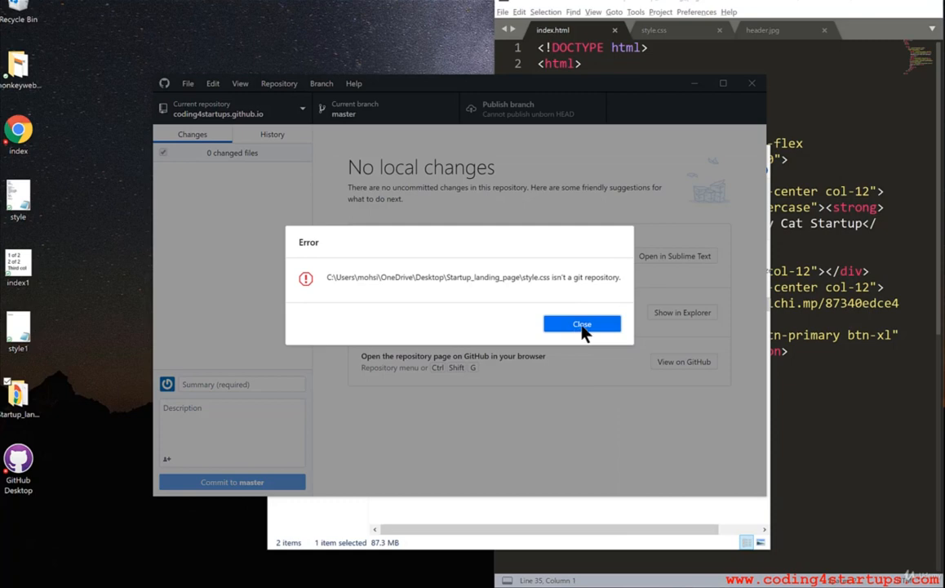
{"action": "left_click", "coordinate": [582, 324]}
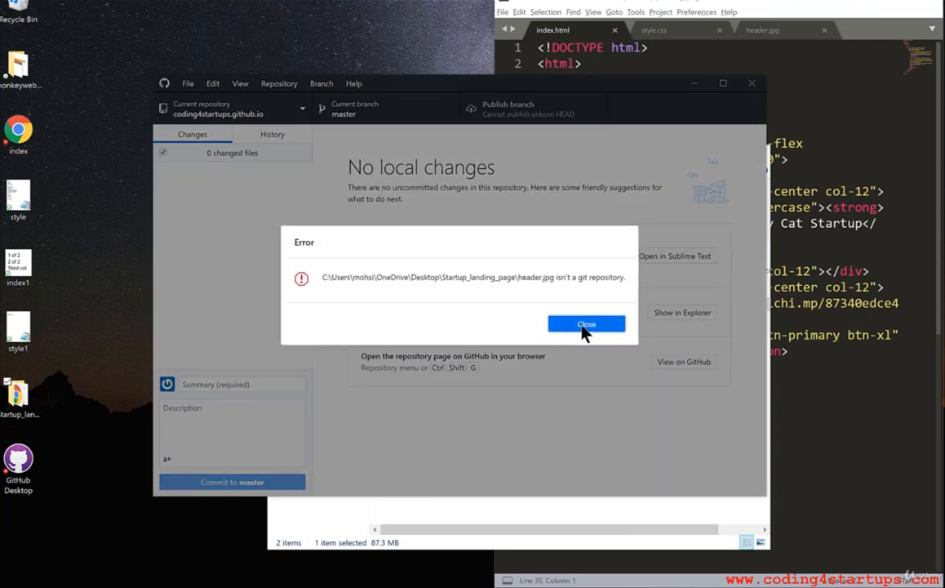
{"action": "left_click", "coordinate": [583, 327]}
{"action": "left_click", "coordinate": [584, 325]}
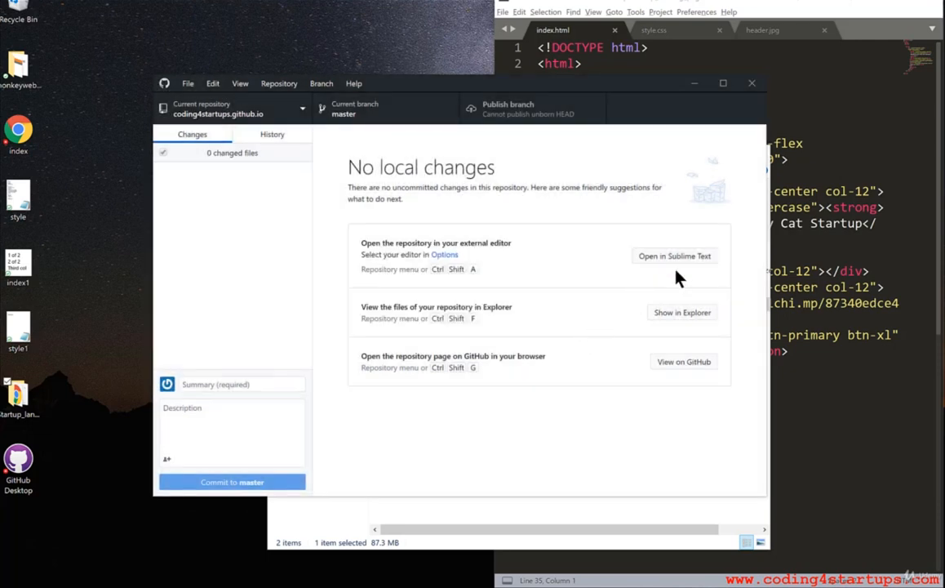
Open the repository in Sublime Text and try to add the header, index and style files from Startup_landing_page to its project folder
{"action": "left_click", "coordinate": [694, 258]}
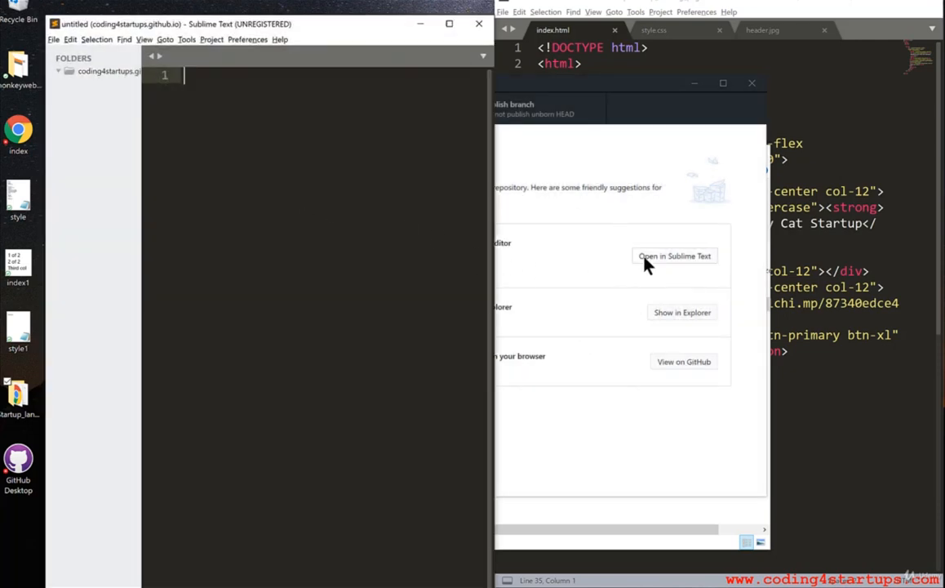
{"action": "left_click", "coordinate": [18, 390]}
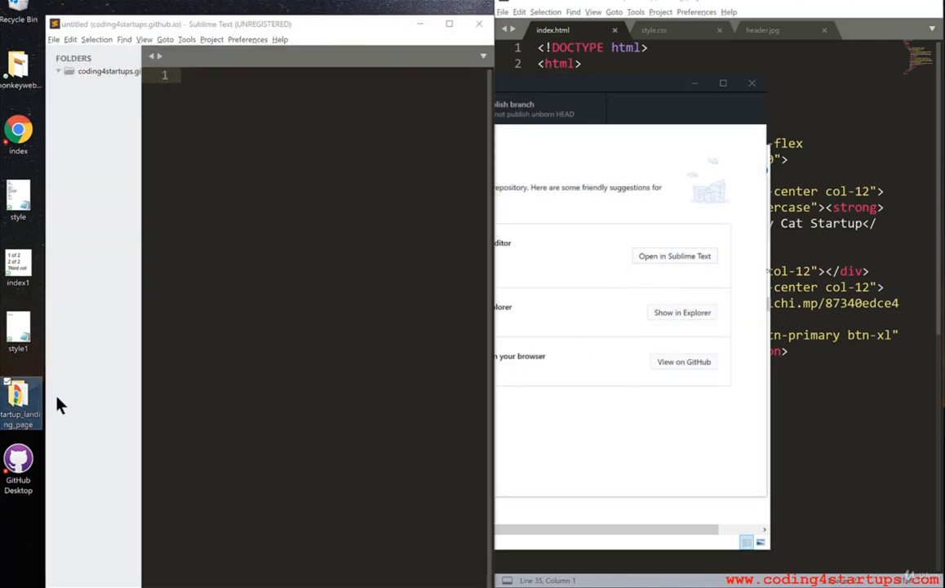
{"action": "double_click", "coordinate": [21, 431]}
{"action": "key", "text": "ctrl+a"}
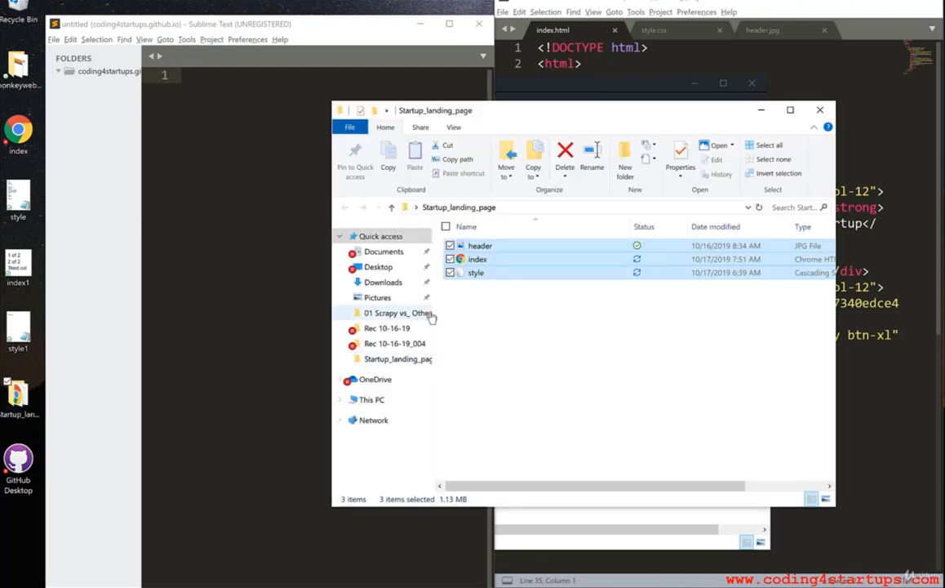
{"action": "left_click_drag", "start_coordinate": [490, 280], "coordinate": [106, 212]}
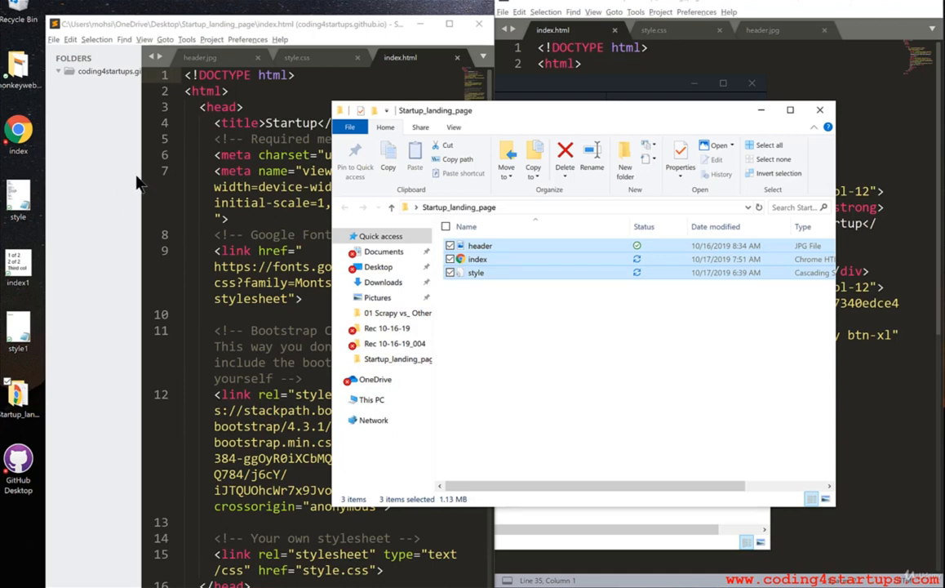
{"action": "left_click", "coordinate": [54, 69]}
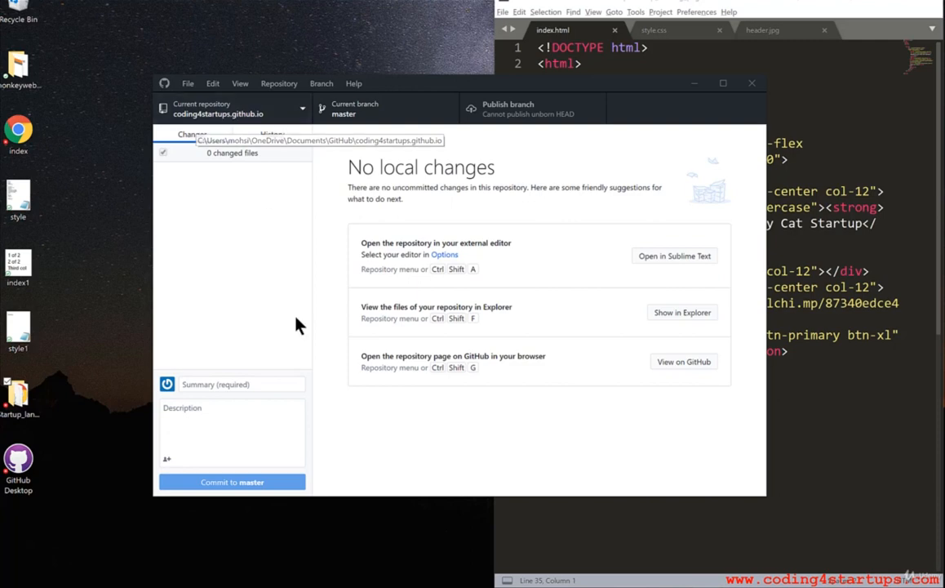
Copy the header, index and style files from Startup_landing_page into the Documents/GitHub/coding4startups.github.io folder and close the source folder
{"action": "left_click", "coordinate": [286, 585]}
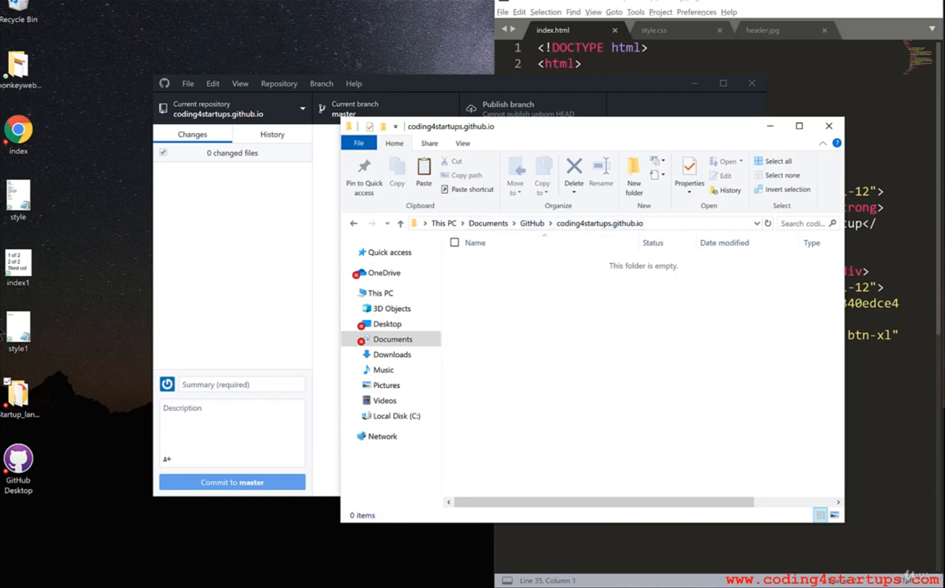
{"action": "double_click", "coordinate": [19, 397]}
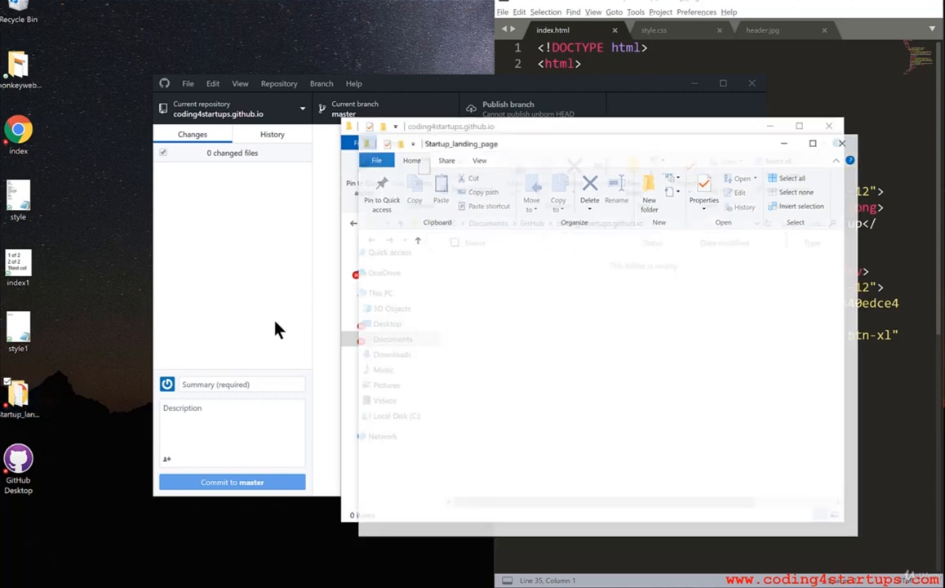
{"action": "left_click_drag", "start_coordinate": [490, 365], "coordinate": [534, 273]}
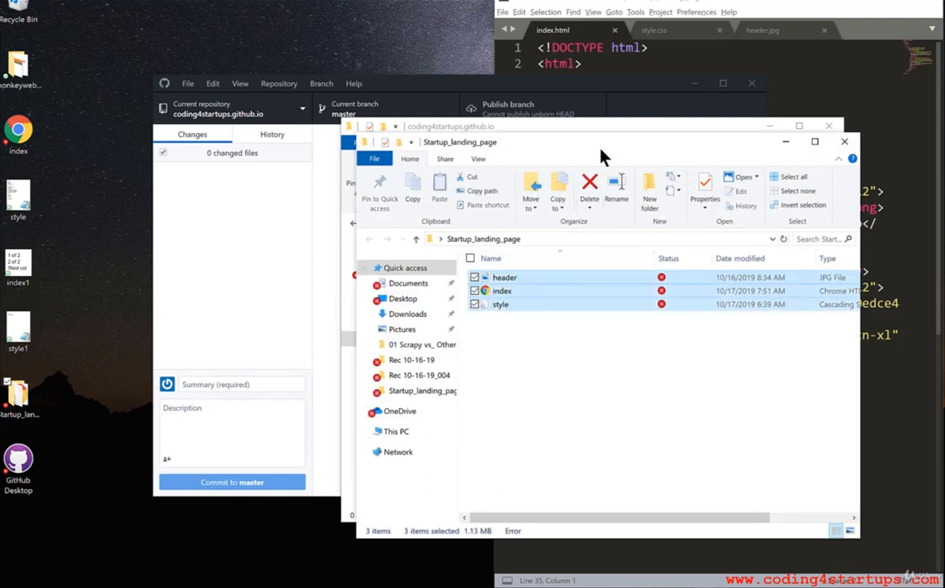
{"action": "left_click_drag", "start_coordinate": [556, 142], "coordinate": [153, 270]}
{"action": "right_click", "coordinate": [157, 423]}
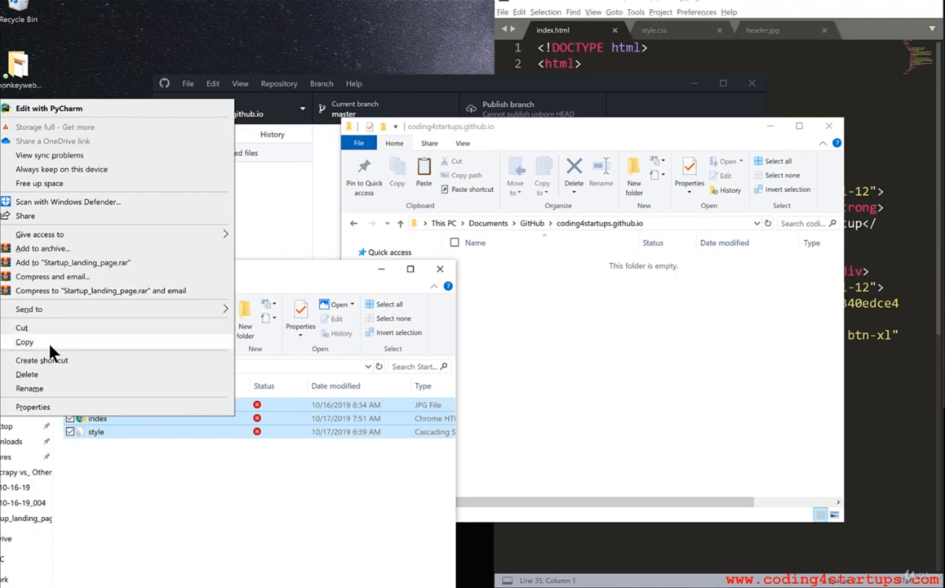
{"action": "left_click", "coordinate": [22, 343]}
{"action": "right_click", "coordinate": [593, 342]}
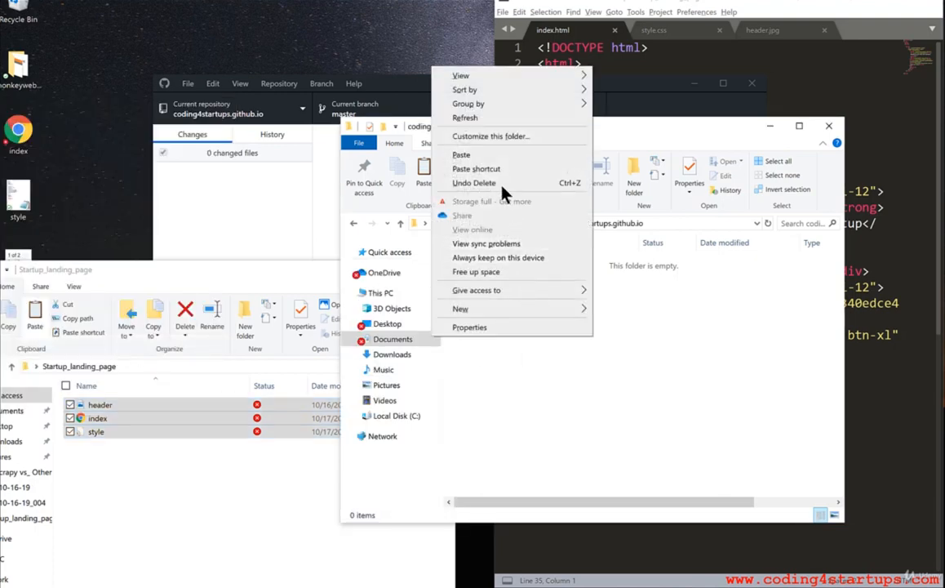
{"action": "left_click", "coordinate": [488, 155]}
{"action": "left_click", "coordinate": [540, 327]}
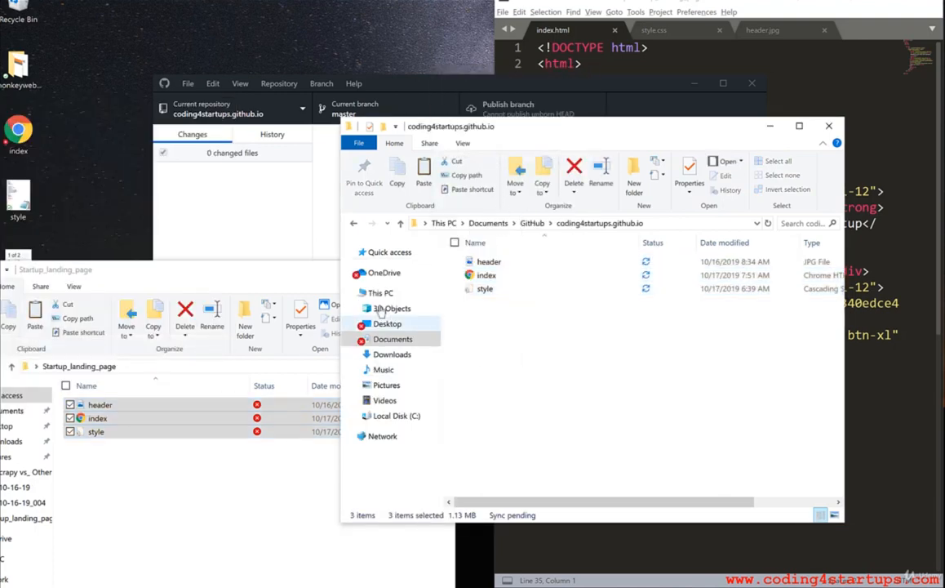
{"action": "left_click_drag", "start_coordinate": [292, 273], "coordinate": [287, 274]}
{"action": "left_click", "coordinate": [437, 272]}
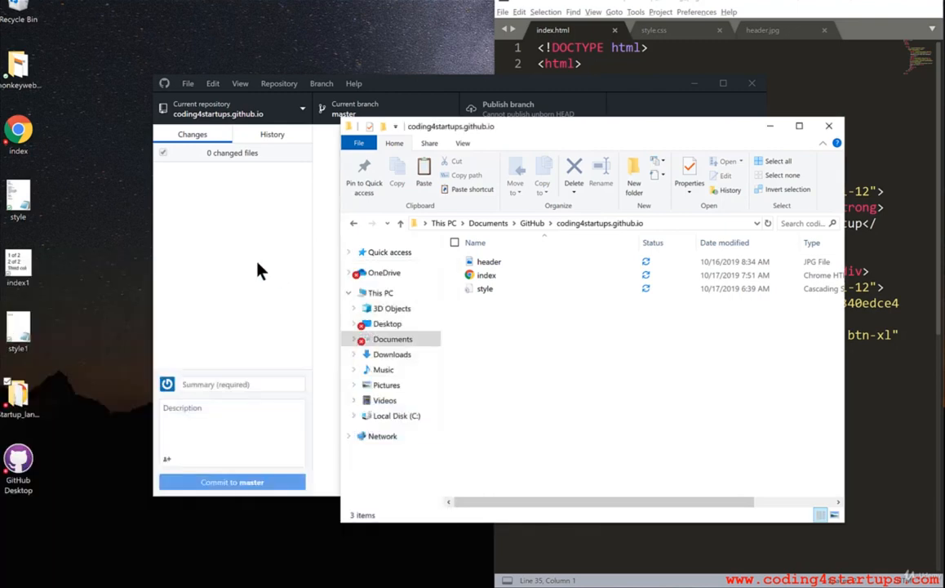
Return to GitHub Desktop and review the pending changes for header.jpg, index.html and style.css
{"action": "left_click", "coordinate": [257, 268]}
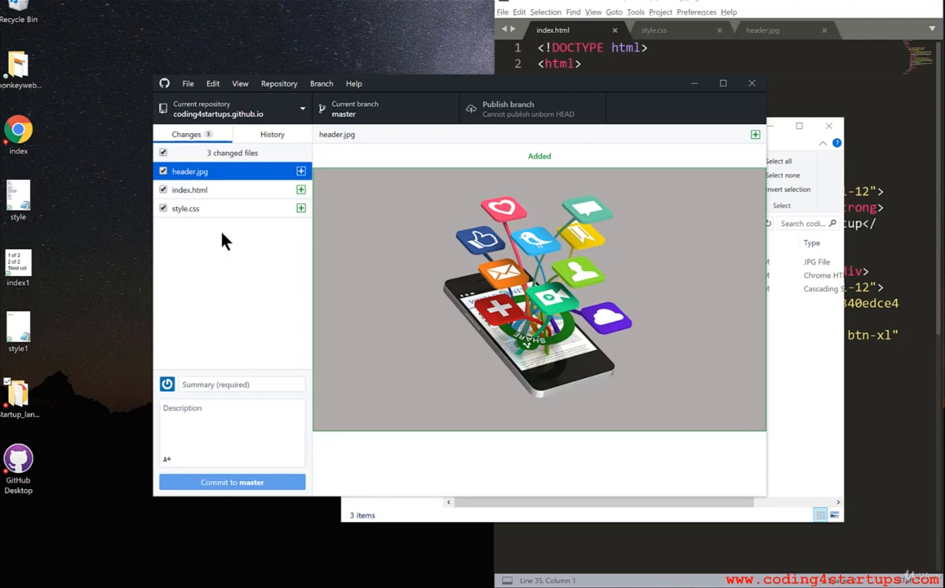
{"action": "left_click", "coordinate": [59, 241]}
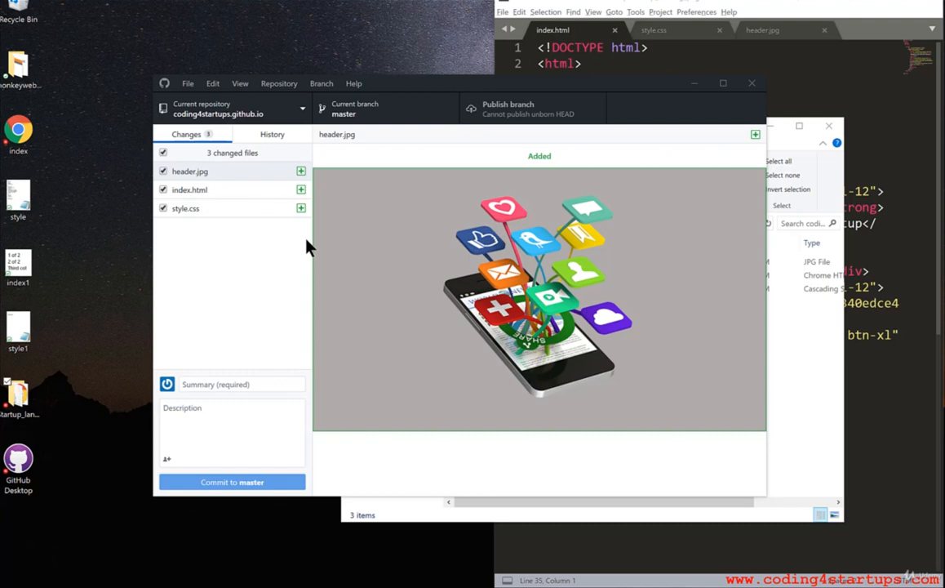
{"action": "left_click", "coordinate": [235, 178]}
{"action": "left_click", "coordinate": [237, 190]}
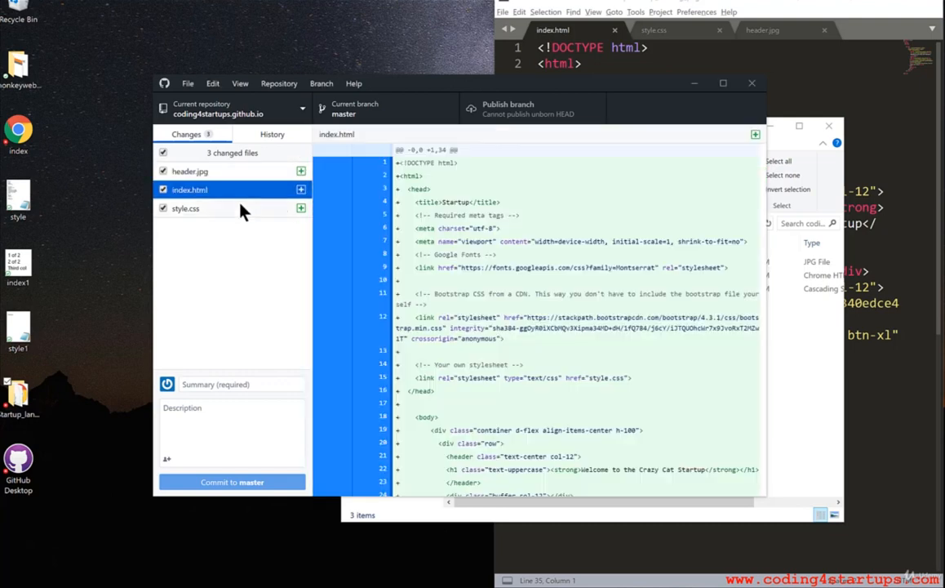
{"action": "left_click", "coordinate": [242, 207]}
{"action": "left_click", "coordinate": [240, 196]}
Commit the files to master with the summary "my Startup website" and the description "This is big company"
{"action": "left_click", "coordinate": [219, 386]}
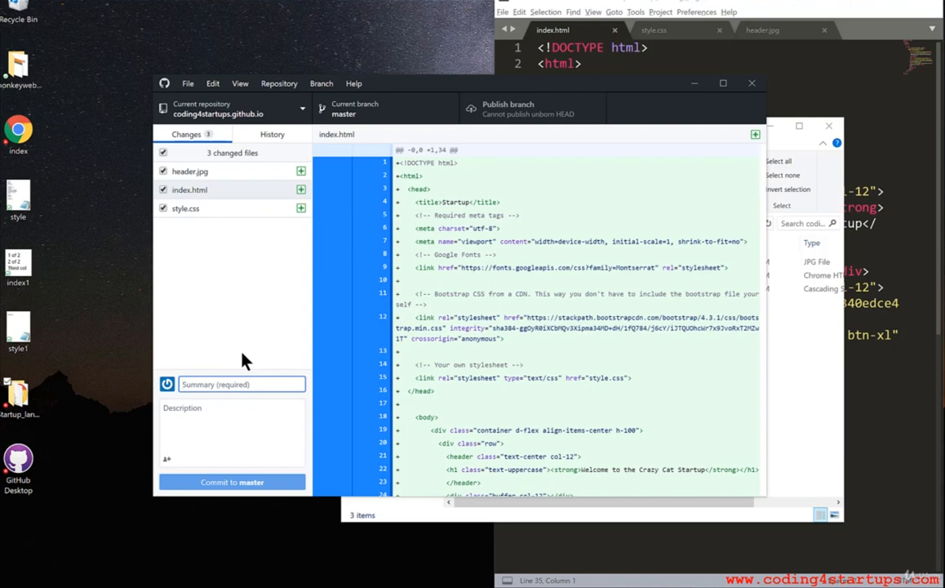
{"action": "type", "text": "my Star"}
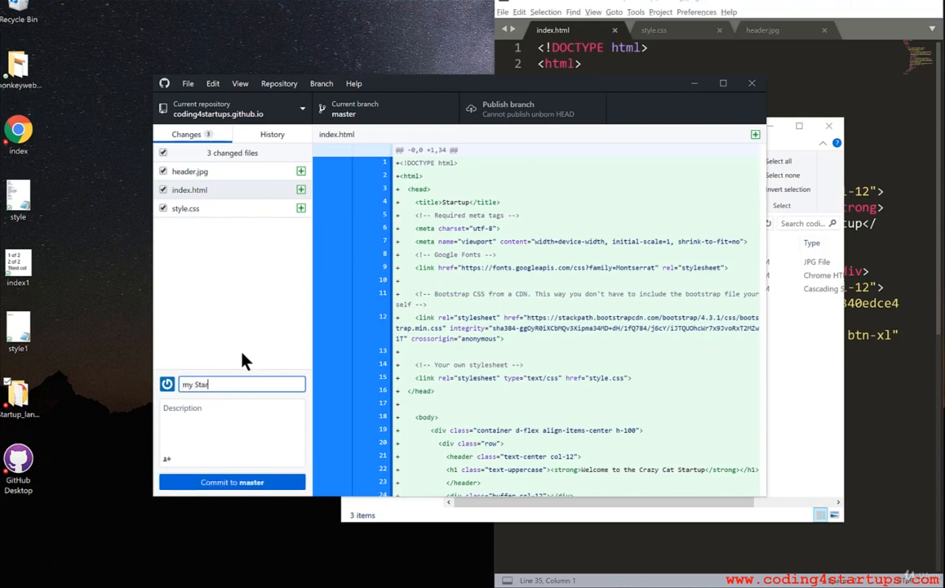
{"action": "type", "text": "tup website"}
{"action": "left_click", "coordinate": [238, 412]}
{"action": "type", "text": "Thi"}
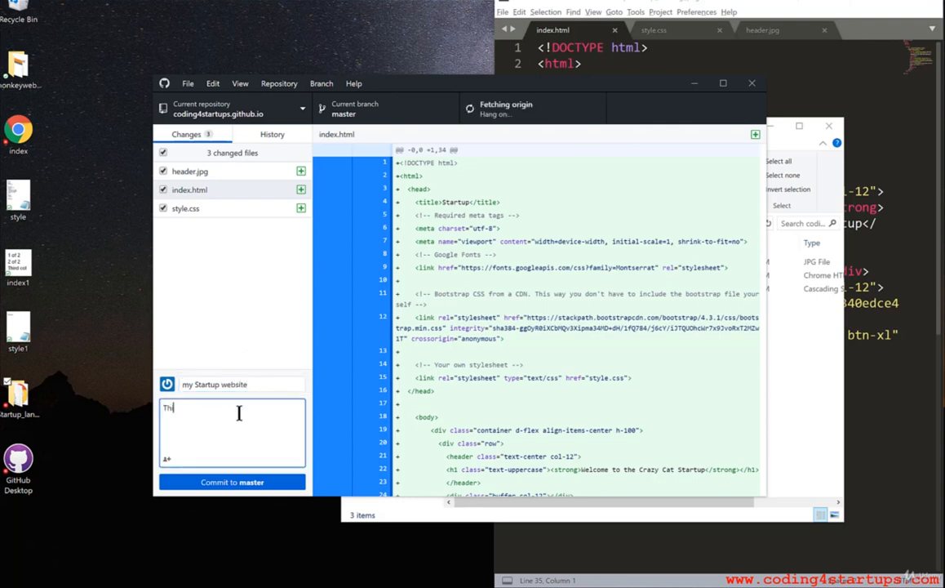
{"action": "type", "text": "s is big company"}
{"action": "left_click", "coordinate": [253, 483]}
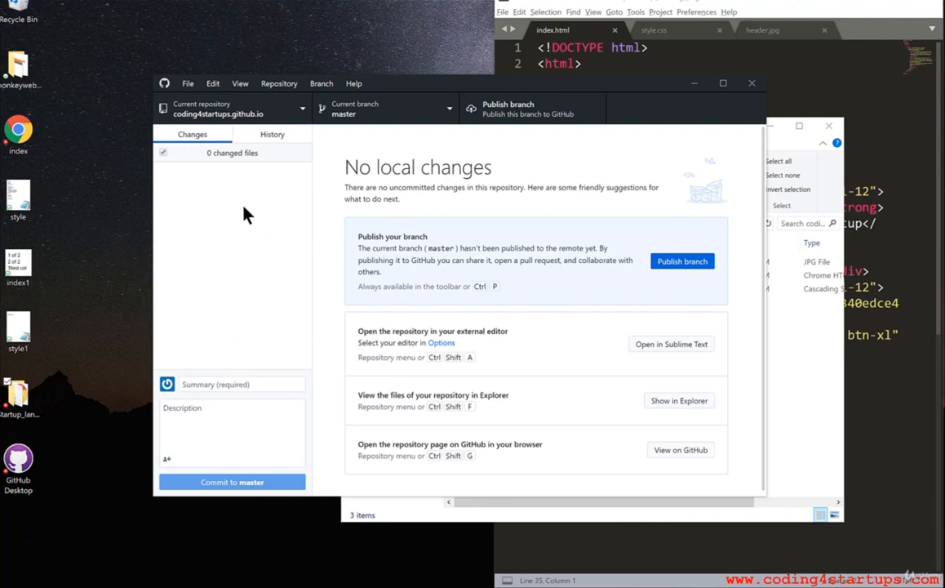
Check the new commit in the repository history and publish the master branch to GitHub
{"action": "left_click", "coordinate": [264, 133]}
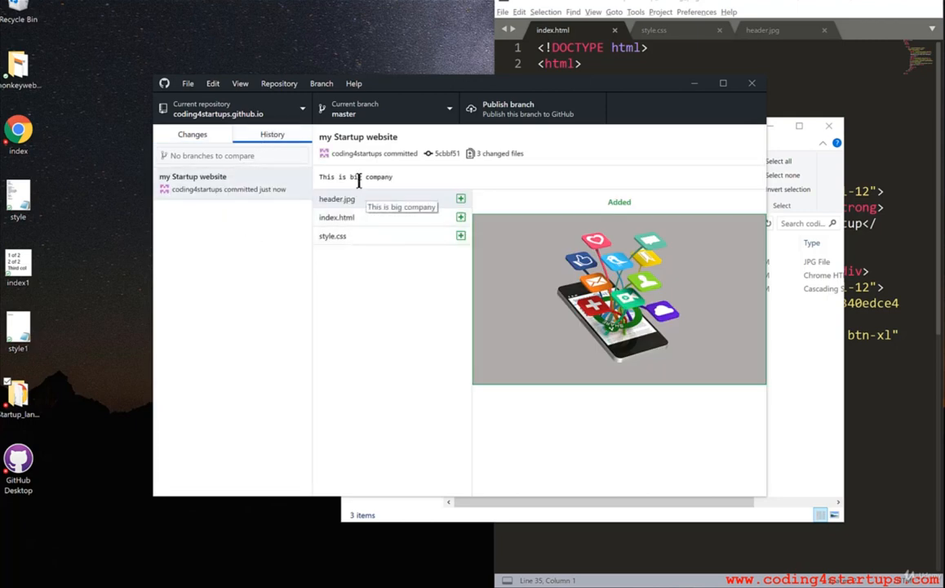
{"action": "left_click", "coordinate": [193, 134]}
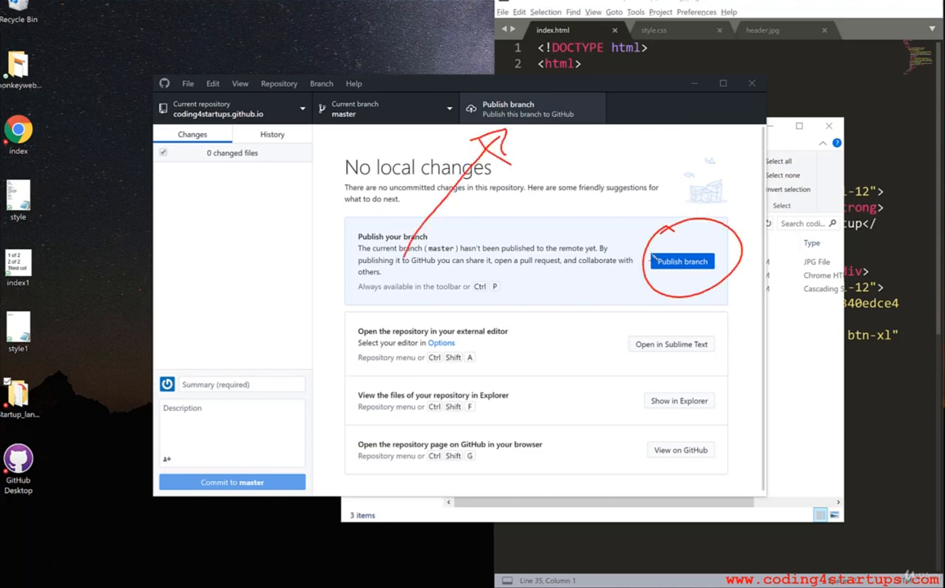
{"action": "left_click", "coordinate": [690, 263]}
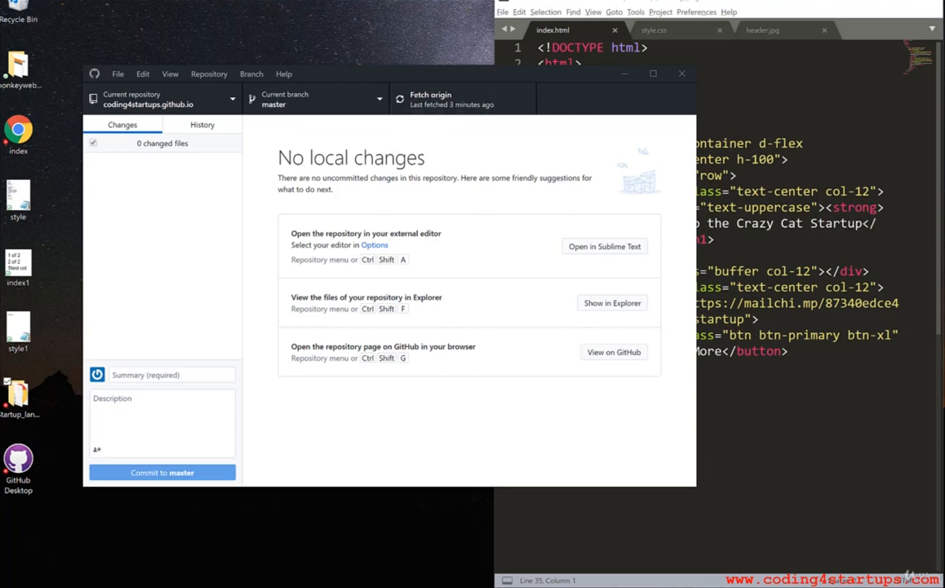
Switch to the repository page in Chrome, maximize the window and reload the page to check the published files
{"action": "left_click_drag", "start_coordinate": [1, 123], "coordinate": [365, 123]}
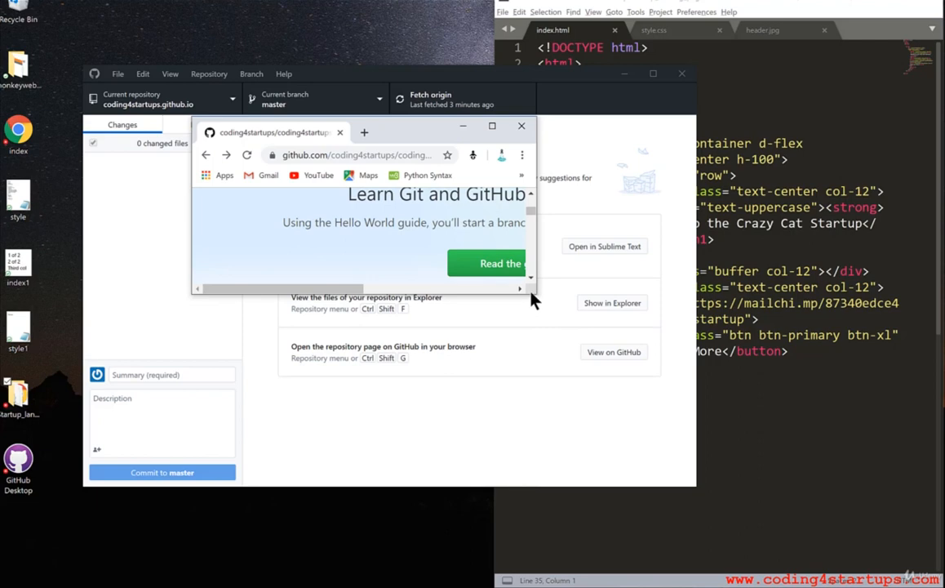
{"action": "left_click_drag", "start_coordinate": [527, 295], "coordinate": [848, 529]}
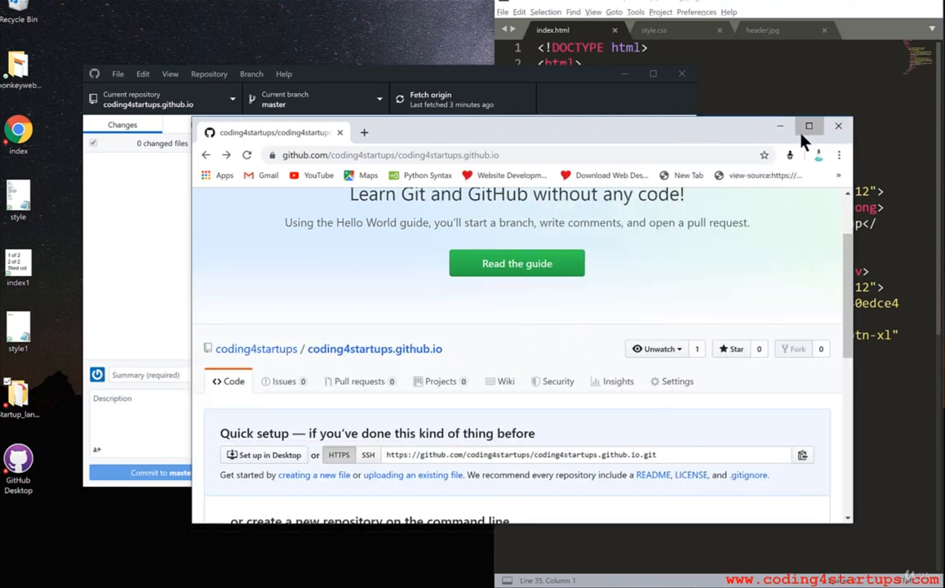
{"action": "left_click", "coordinate": [810, 126]}
{"action": "scroll", "coordinate": [416, 290], "scroll_direction": "down", "scroll_amount": 3}
{"action": "scroll", "coordinate": [416, 290], "scroll_direction": "up", "scroll_amount": 4}
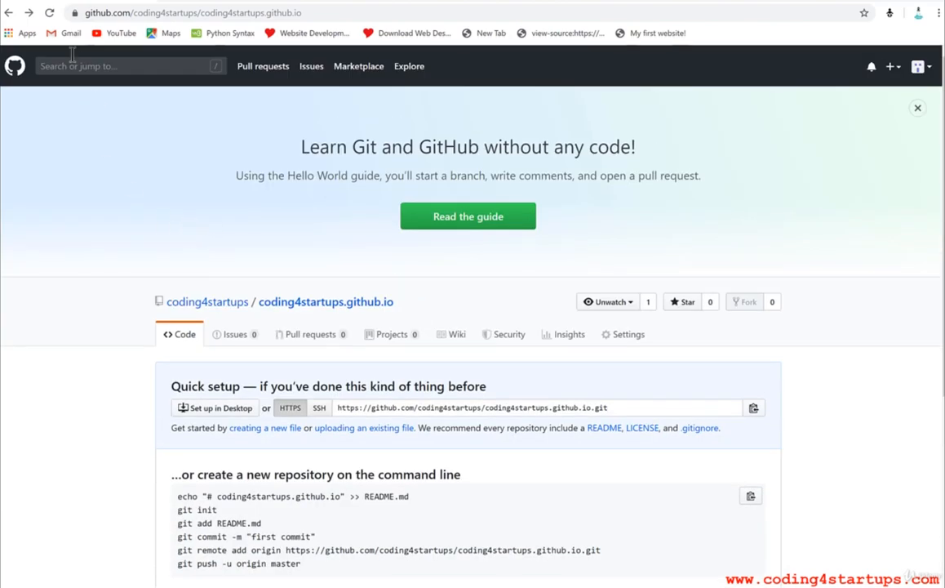
{"action": "left_click", "coordinate": [49, 13]}
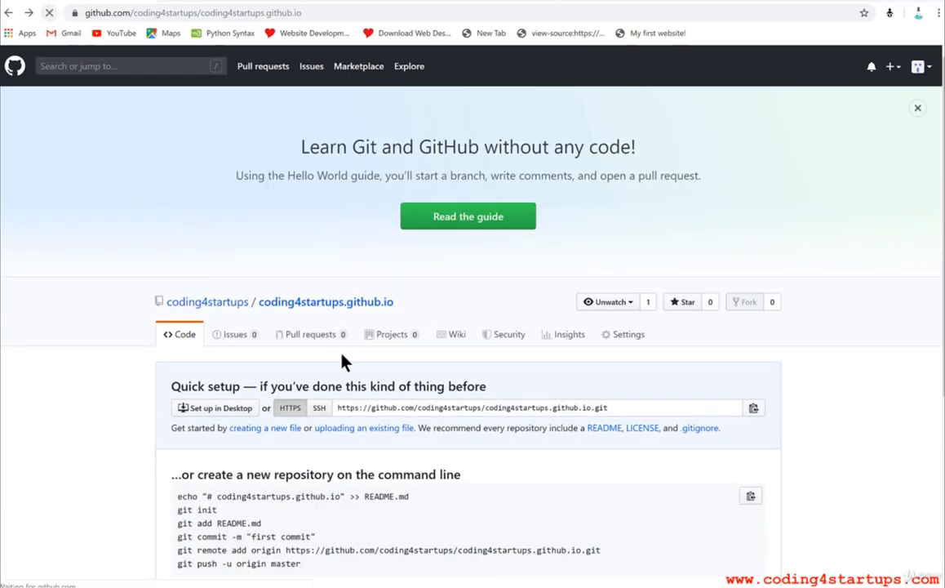
{"action": "scroll", "coordinate": [340, 416], "scroll_direction": "down", "scroll_amount": 2}
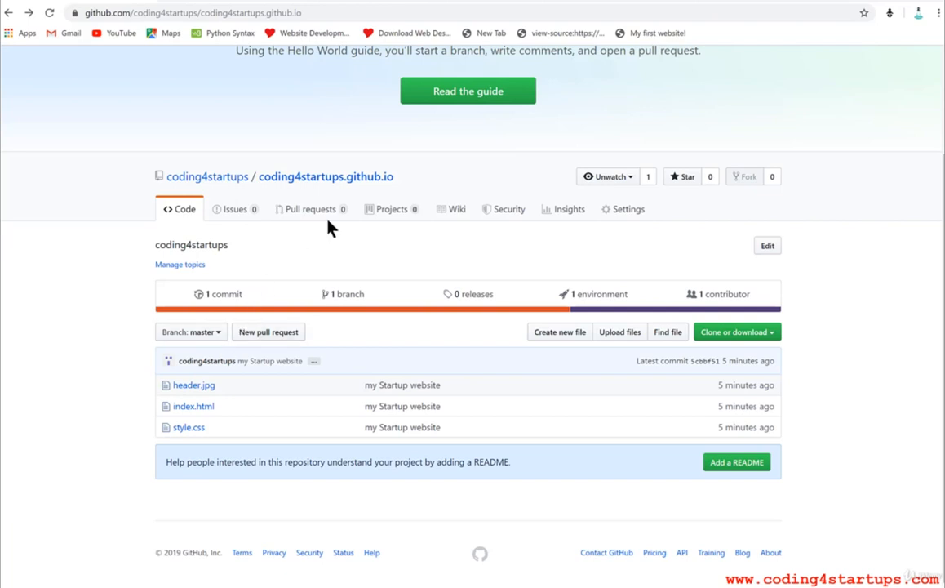
Copy the repository name coding4startups.github.io and load it as the address in a new browser tab
{"action": "left_click_drag", "start_coordinate": [395, 178], "coordinate": [261, 182]}
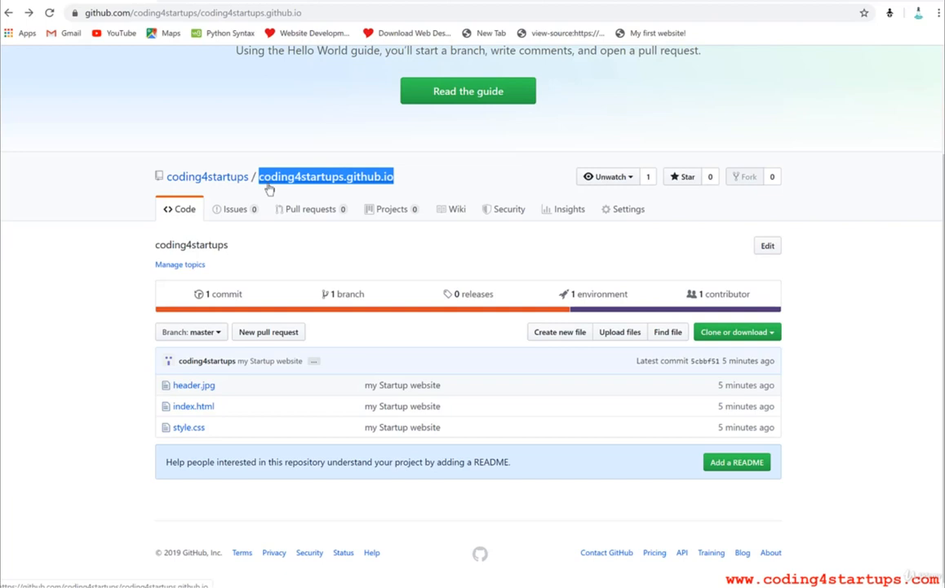
{"action": "key", "text": "ctrl+t"}
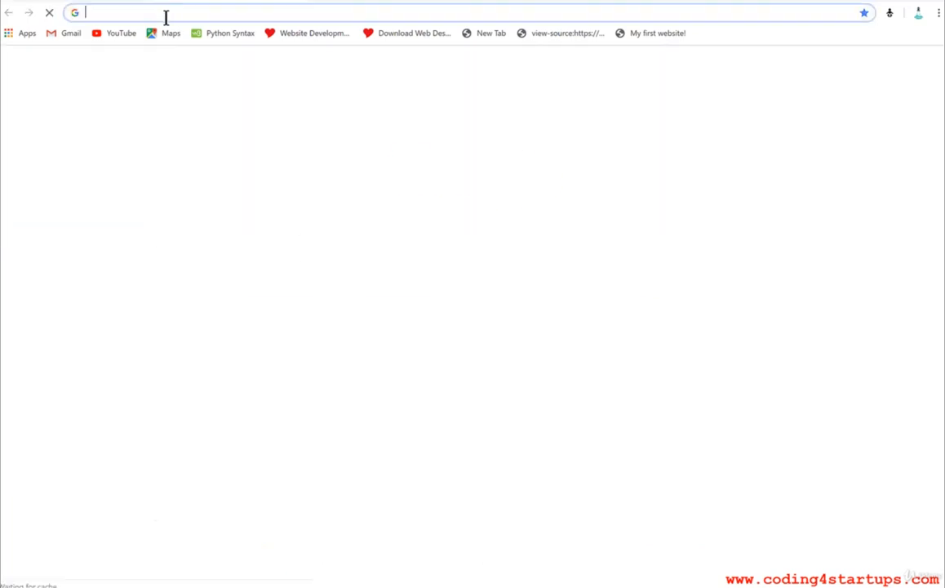
{"action": "key", "text": "ctrl+v"}
{"action": "key", "text": "Return"}
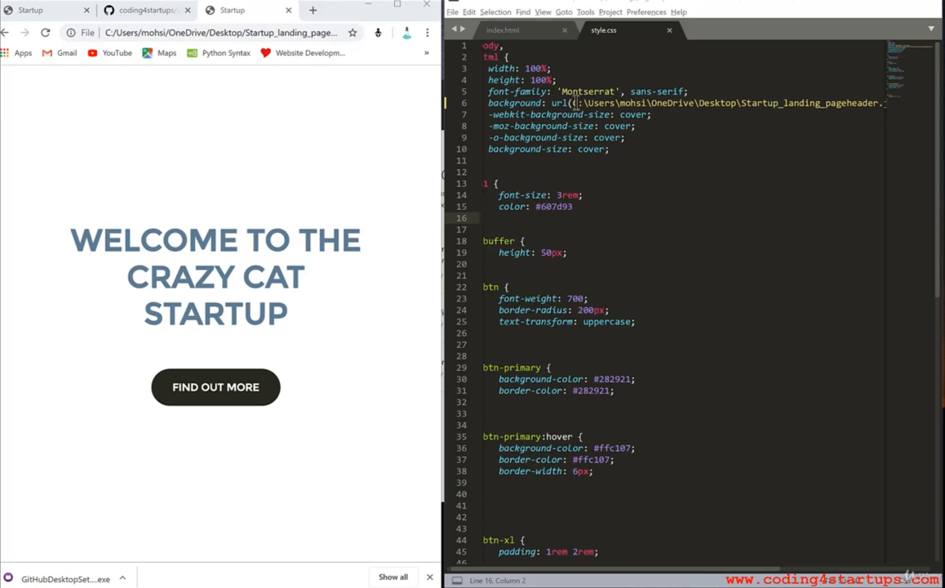
Replace the full local path in the style.css background url with just "header.jpg", enclosed in double quotes
{"action": "left_click_drag", "start_coordinate": [582, 103], "coordinate": [618, 103]}
{"action": "left_click_drag", "start_coordinate": [679, 103], "coordinate": [688, 105]}
{"action": "key", "text": "BackSpace"}
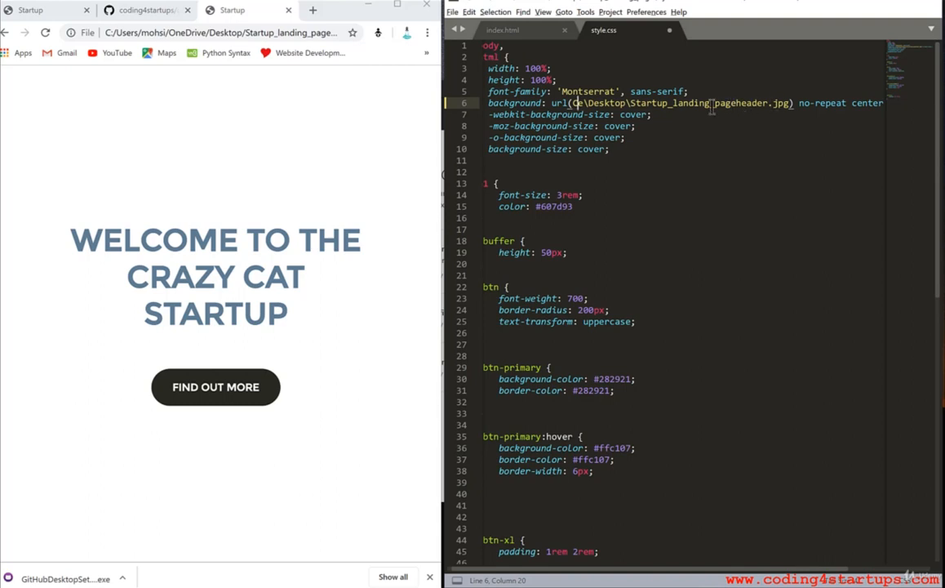
{"action": "left_click_drag", "start_coordinate": [734, 103], "coordinate": [571, 104]}
{"action": "key", "text": "BackSpace"}
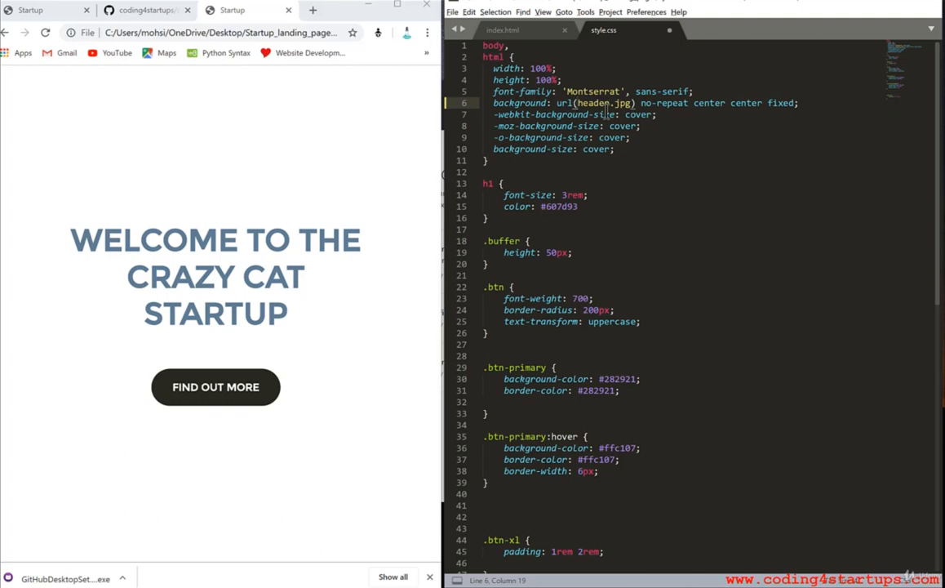
{"action": "type", "text": "\""}
{"action": "left_click", "coordinate": [638, 104]}
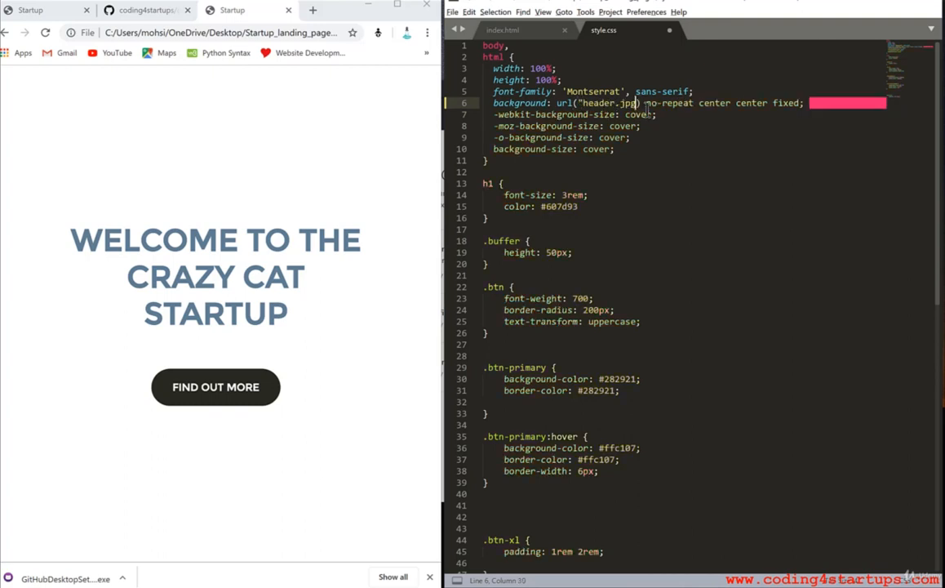
{"action": "type", "text": "\""}
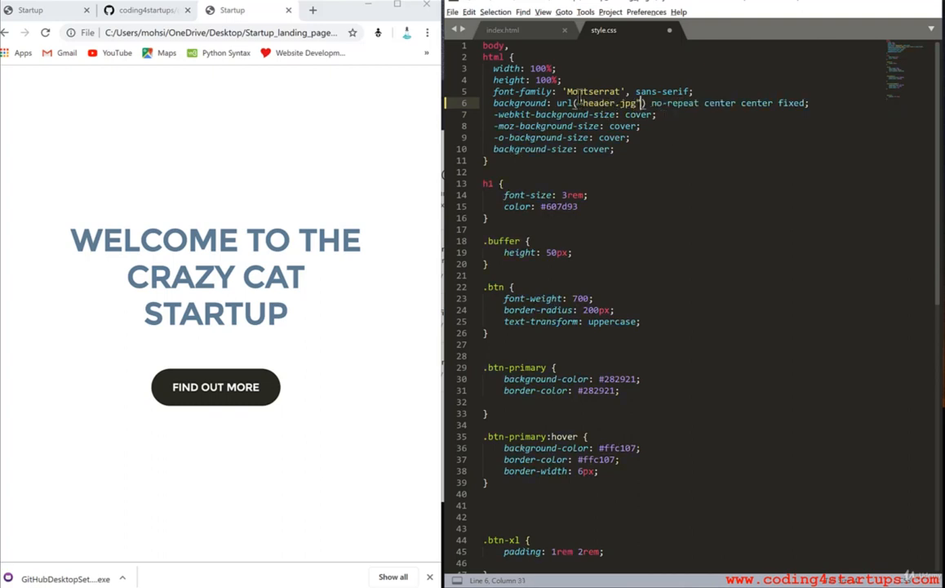
{"action": "left_click", "coordinate": [583, 114]}
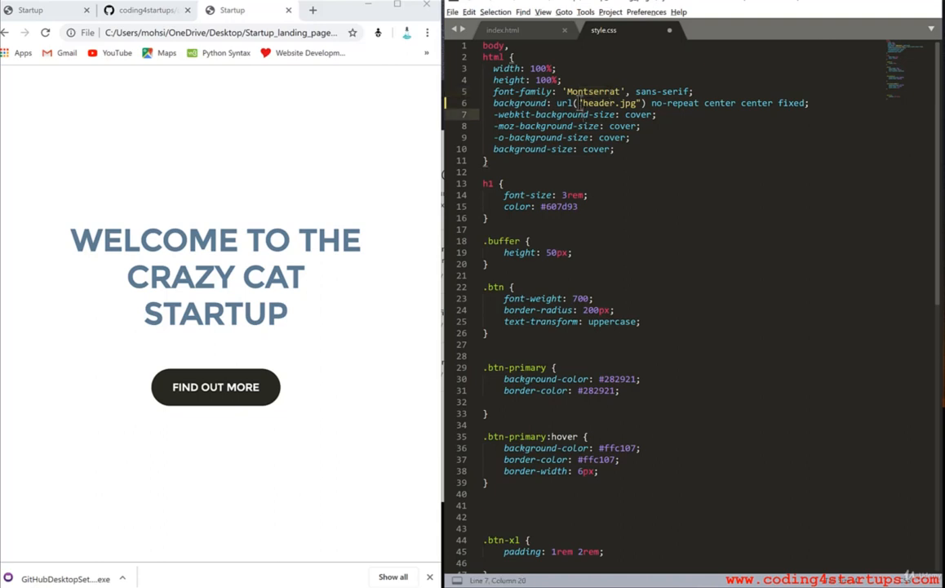
Save style.css with the background url set to "header.jpg"
{"action": "left_click", "coordinate": [580, 105]}
{"action": "left_click", "coordinate": [648, 112]}
{"action": "key", "text": "ctrl+s"}
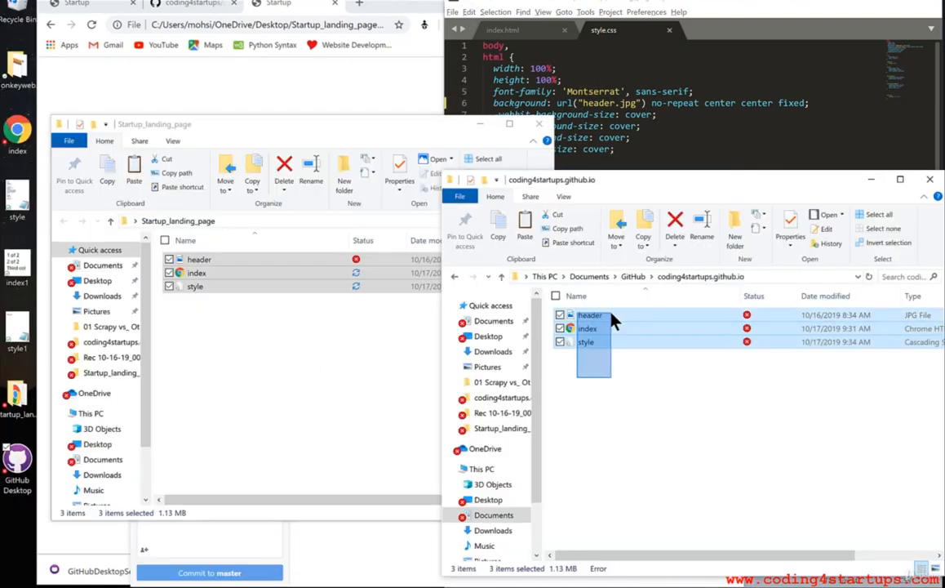
Delete the header, index and style files from the coding4startups.github.io folder and move in the three files from Startup_landing_page
{"action": "left_click_drag", "start_coordinate": [555, 433], "coordinate": [613, 311]}
{"action": "key", "text": "Delete"}
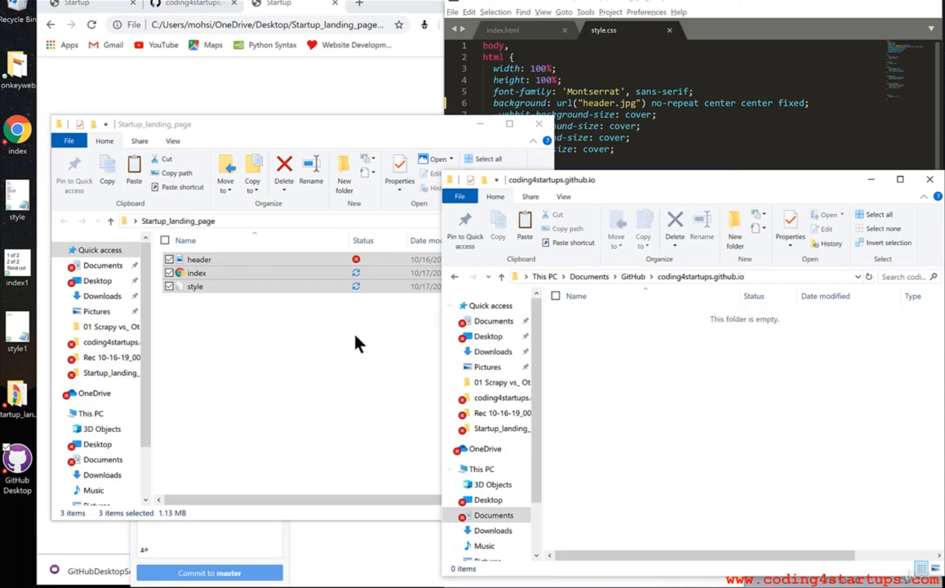
{"action": "left_click_drag", "start_coordinate": [221, 329], "coordinate": [639, 392]}
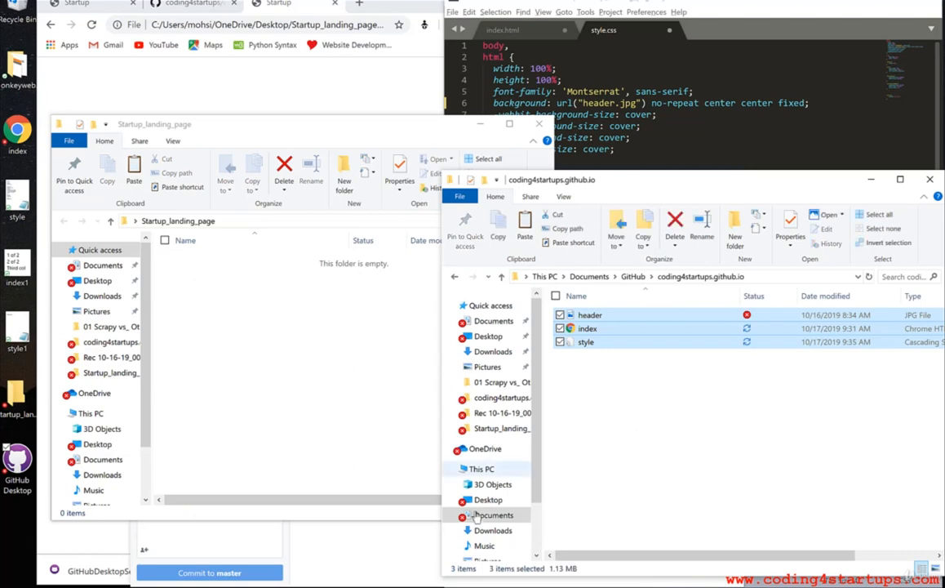
Switch to GitHub Desktop, commit the style.css change to master and push it to origin
{"action": "left_click", "coordinate": [456, 586]}
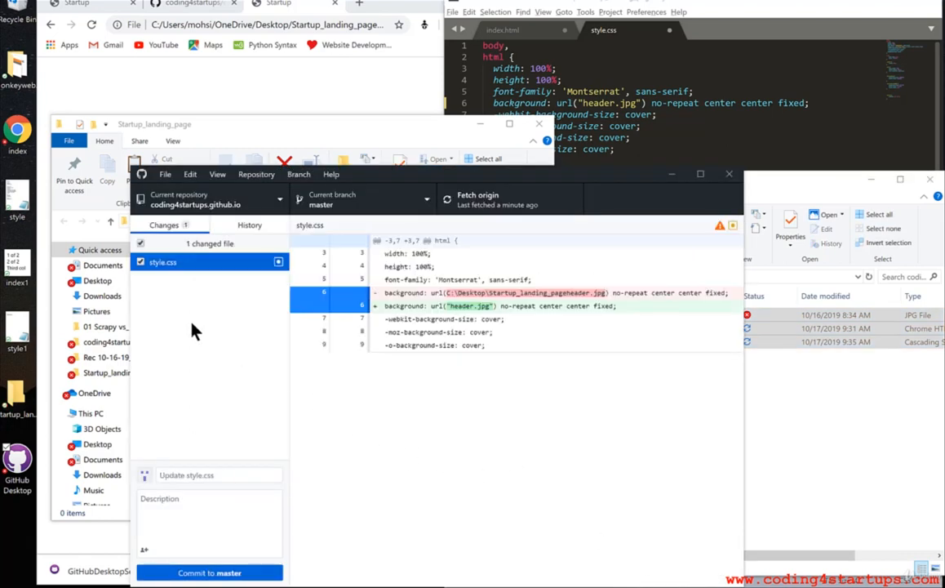
{"action": "left_click", "coordinate": [514, 290]}
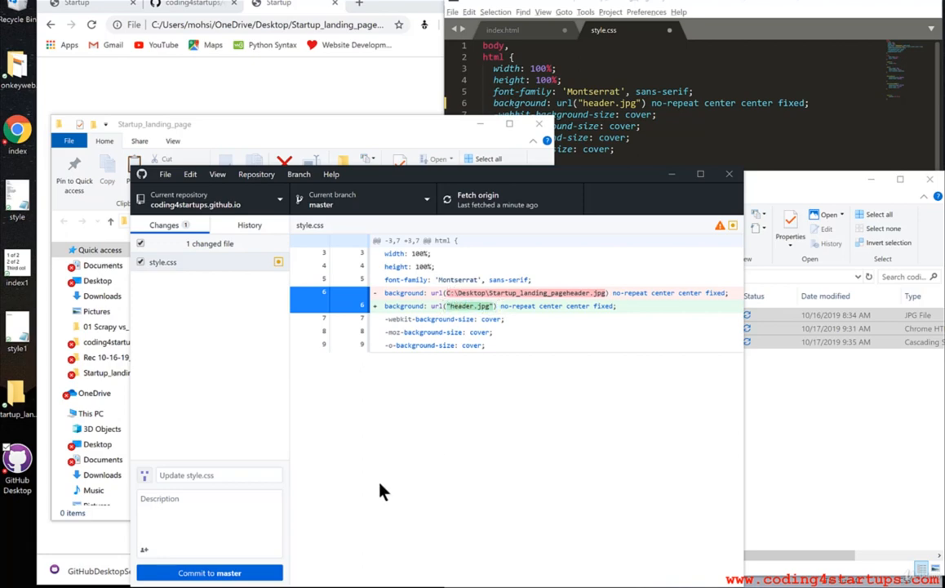
{"action": "left_click", "coordinate": [247, 575]}
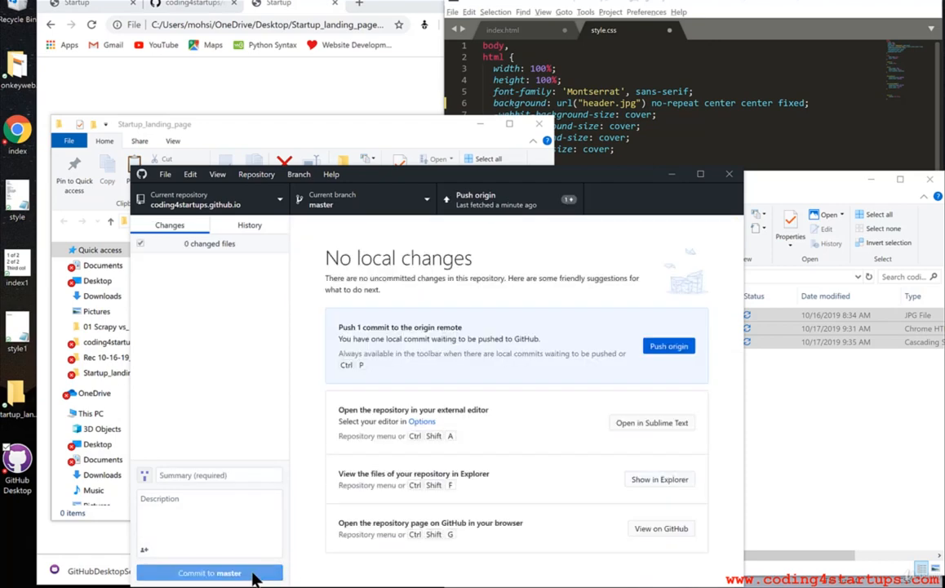
{"action": "left_click", "coordinate": [665, 348]}
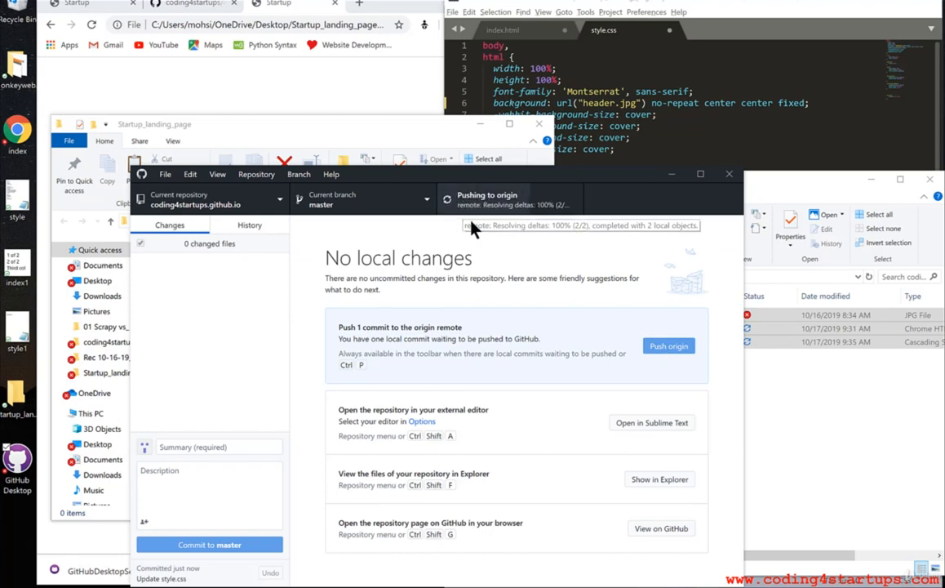
Switch to the repository page in Chrome, reload it and check the background url in the published style.css
{"action": "left_click", "coordinate": [187, 10]}
{"action": "left_click", "coordinate": [186, 9]}
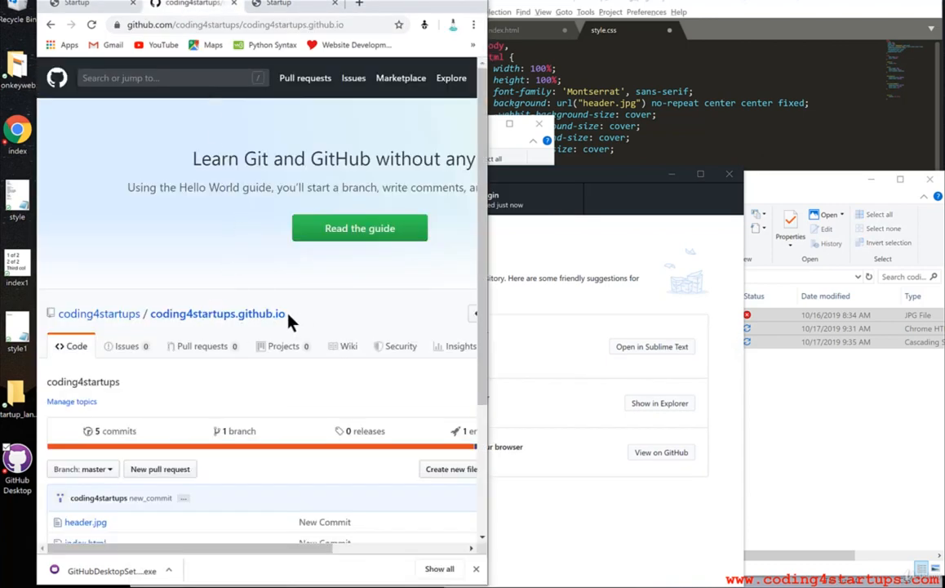
{"action": "left_click_drag", "start_coordinate": [287, 318], "coordinate": [245, 315]}
{"action": "left_click", "coordinate": [90, 25]}
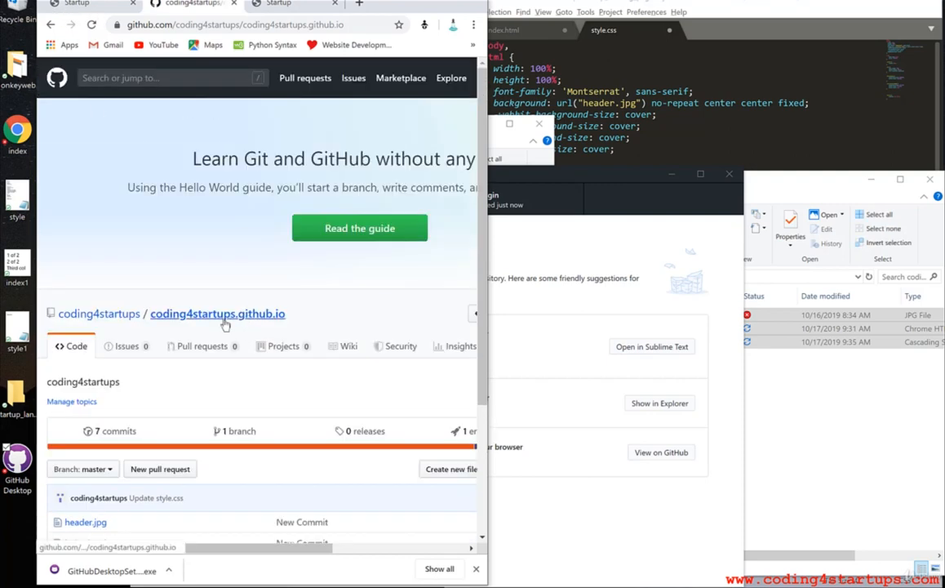
{"action": "scroll", "coordinate": [163, 351], "scroll_direction": "down", "scroll_amount": 2}
{"action": "left_click", "coordinate": [80, 382]}
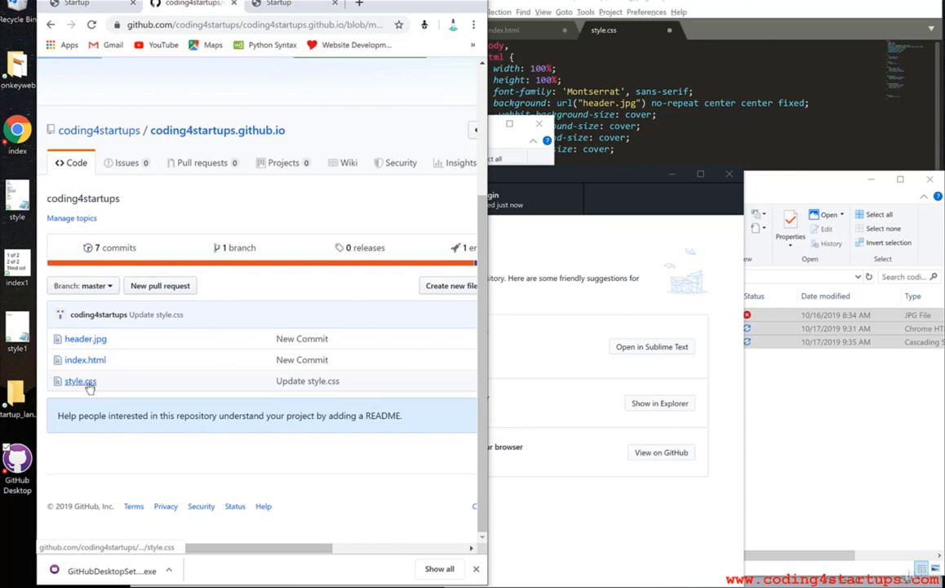
{"action": "scroll", "coordinate": [114, 380], "scroll_direction": "down", "scroll_amount": 3}
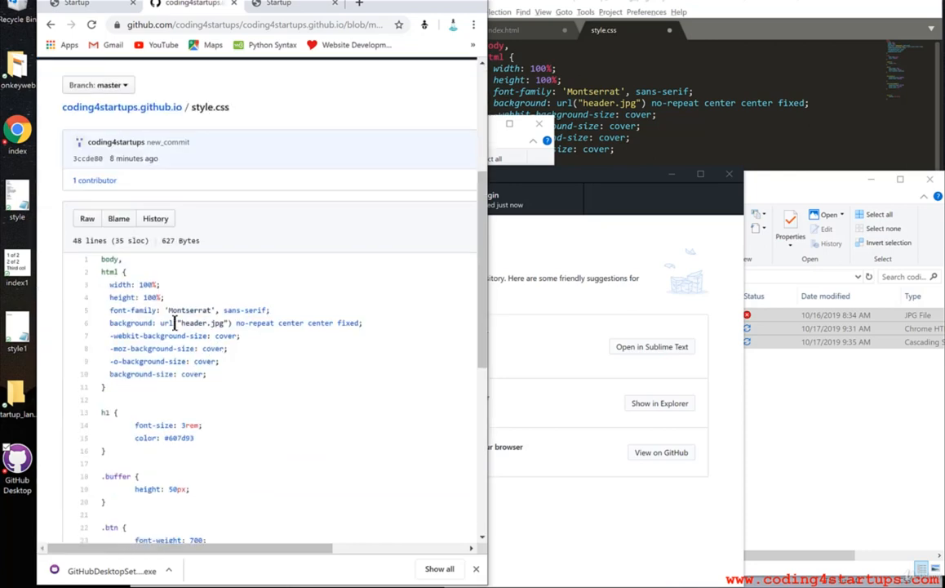
{"action": "left_click_drag", "start_coordinate": [173, 324], "coordinate": [231, 323]}
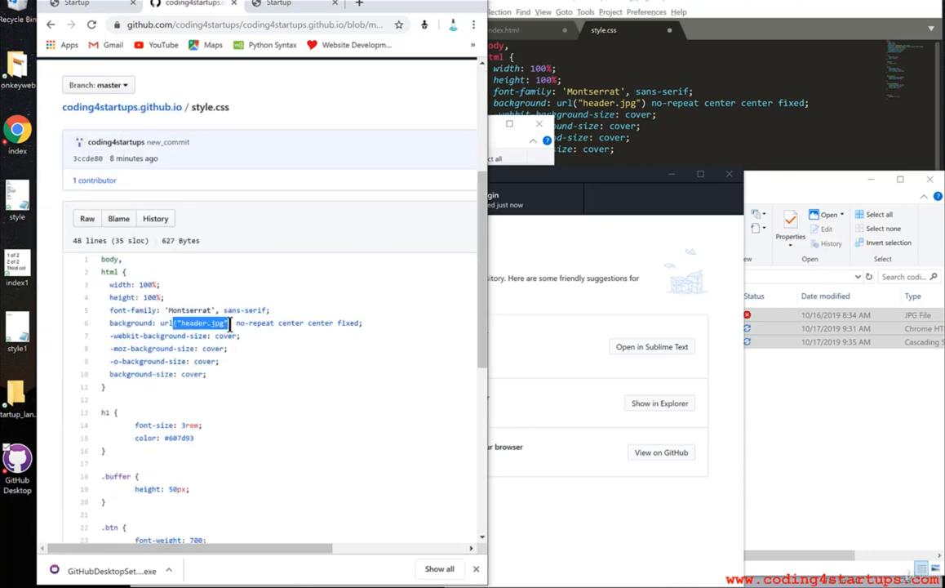
{"action": "left_click", "coordinate": [230, 323]}
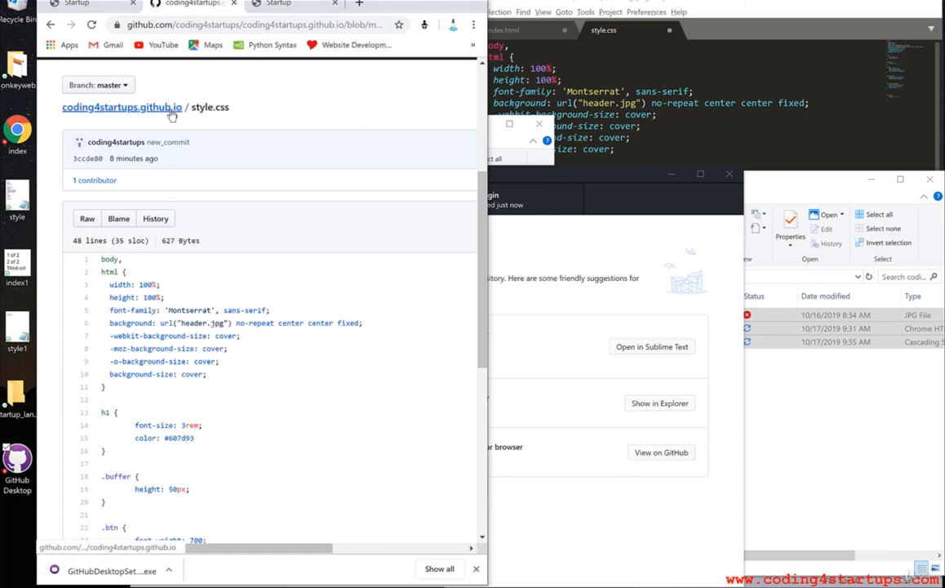
Return to the repository's main page, load its name coding4startups.github.io as the address in a new tab and maximize the window
{"action": "scroll", "coordinate": [138, 214], "scroll_direction": "up", "scroll_amount": 2}
{"action": "left_click", "coordinate": [143, 236]}
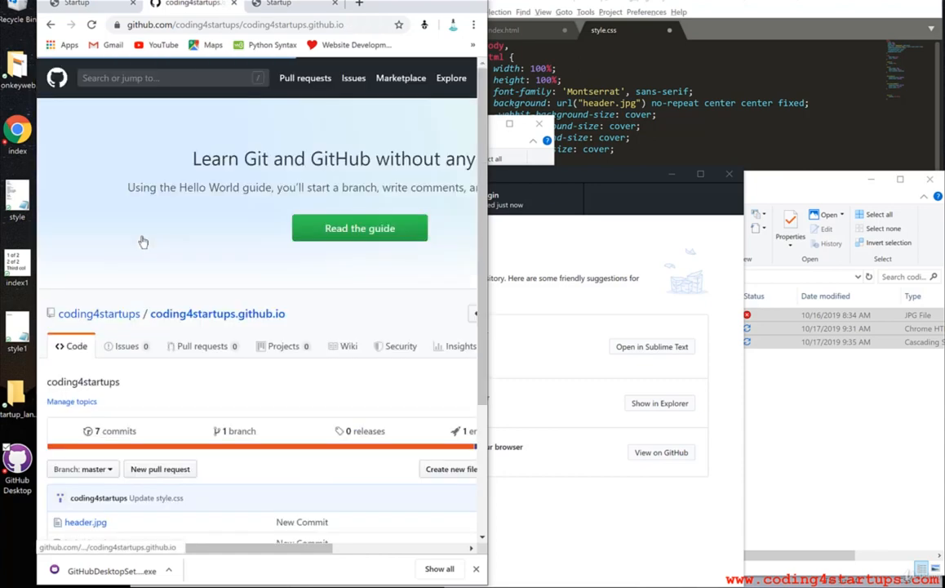
{"action": "left_click_drag", "start_coordinate": [297, 315], "coordinate": [149, 318]}
{"action": "key", "text": "ctrl+c"}
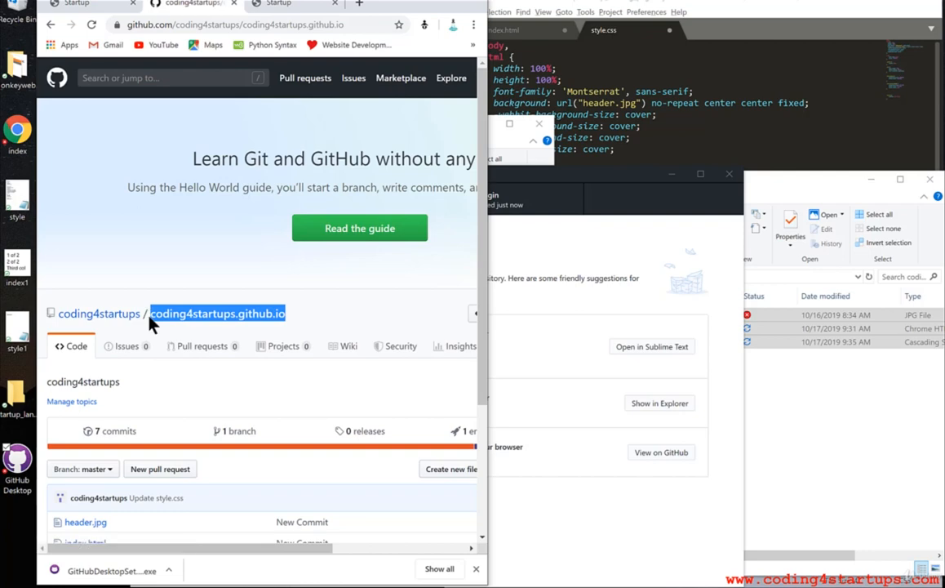
{"action": "left_click", "coordinate": [360, 5]}
{"action": "key", "text": "ctrl+v"}
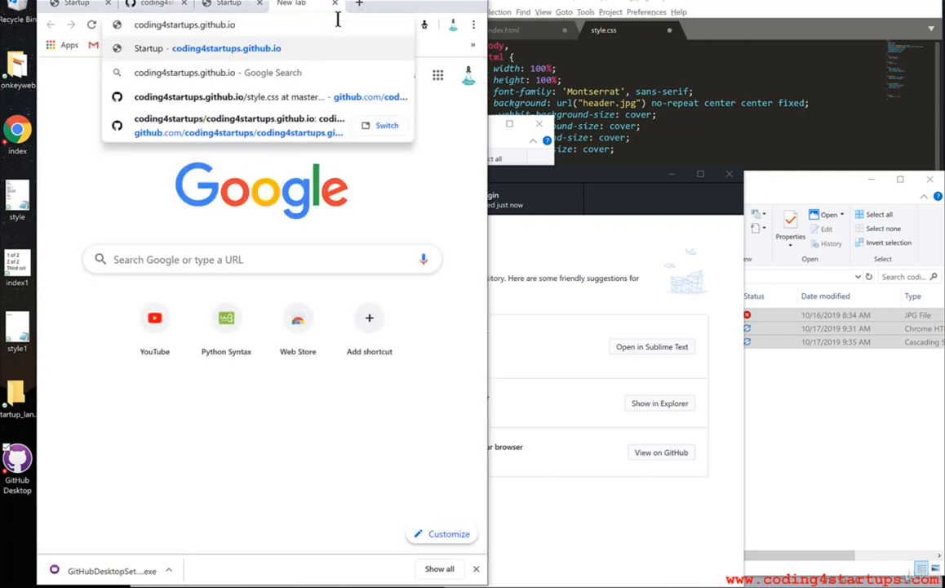
{"action": "key", "text": "Return"}
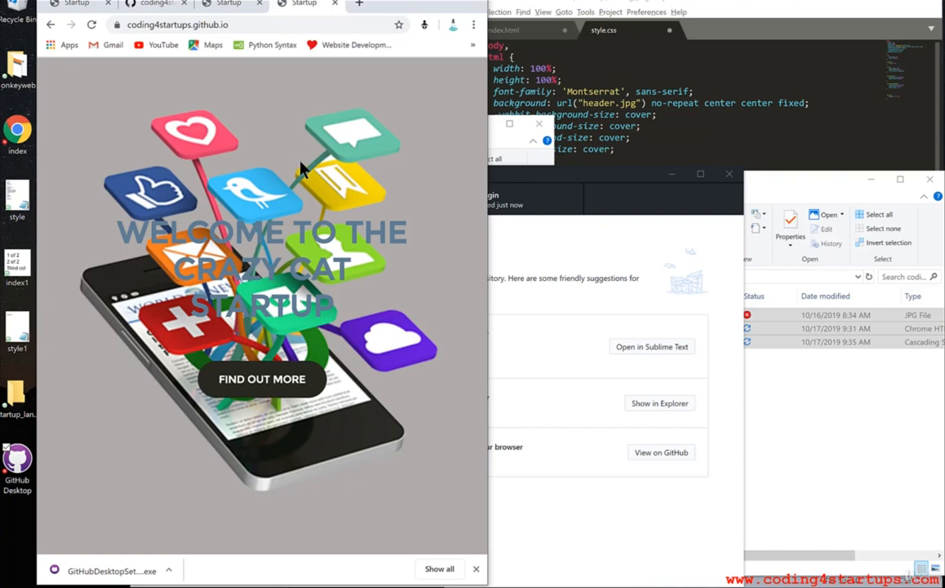
{"action": "double_click", "coordinate": [433, 7]}
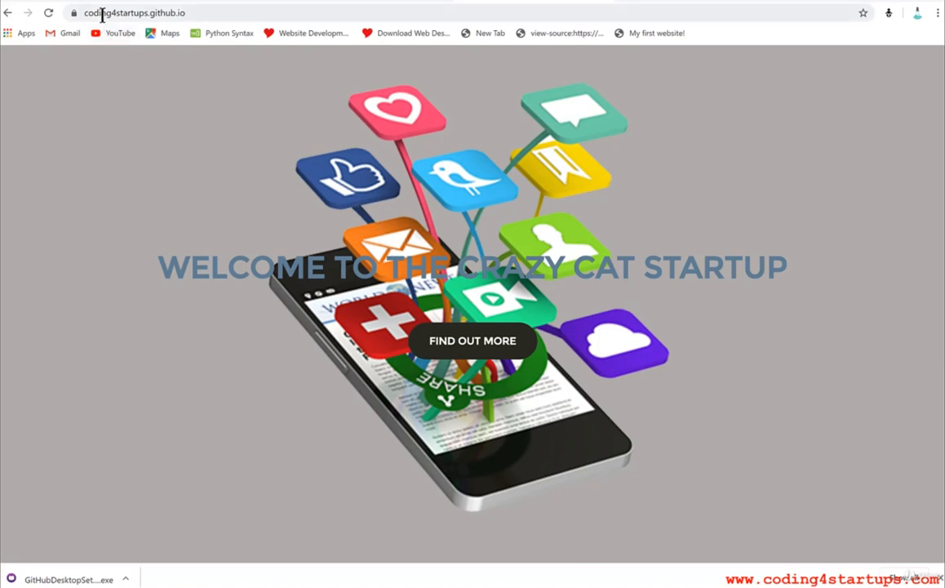
Follow the landing page's Find Out More link and subscribe on the Mailchimp form with the subscriber's email address
{"action": "left_click", "coordinate": [470, 350]}
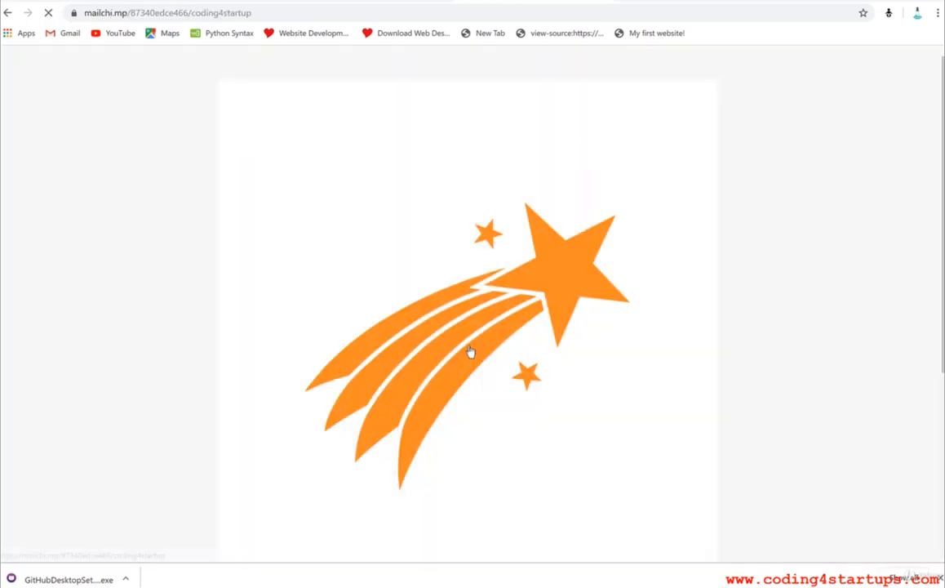
{"action": "scroll", "coordinate": [467, 334], "scroll_direction": "down", "scroll_amount": 7}
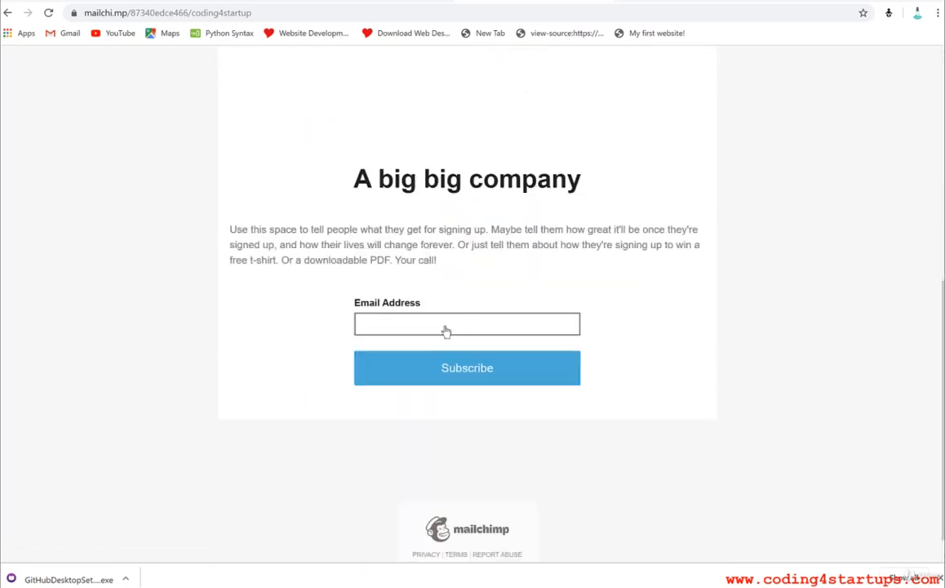
{"action": "left_click", "coordinate": [446, 330]}
{"action": "left_click", "coordinate": [441, 352]}
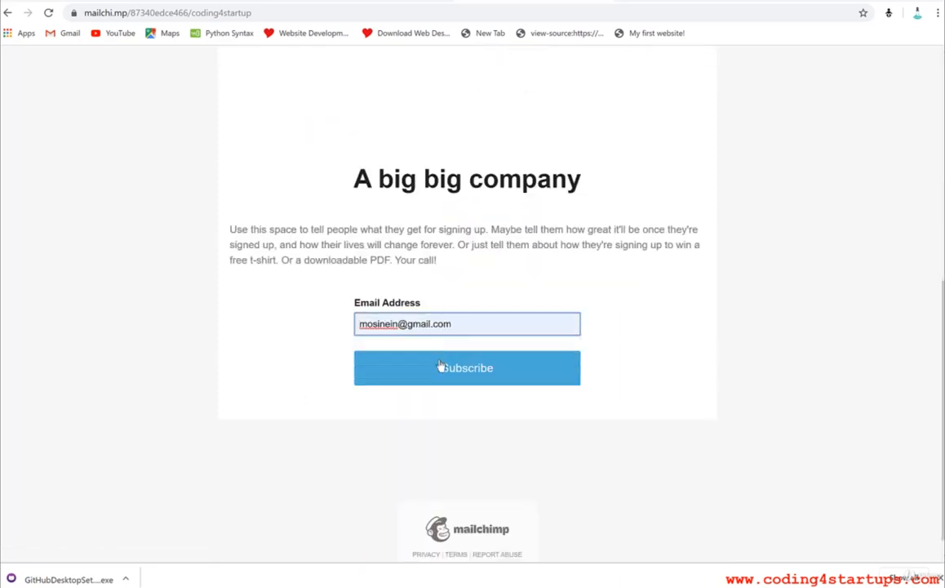
{"action": "left_click", "coordinate": [439, 368]}
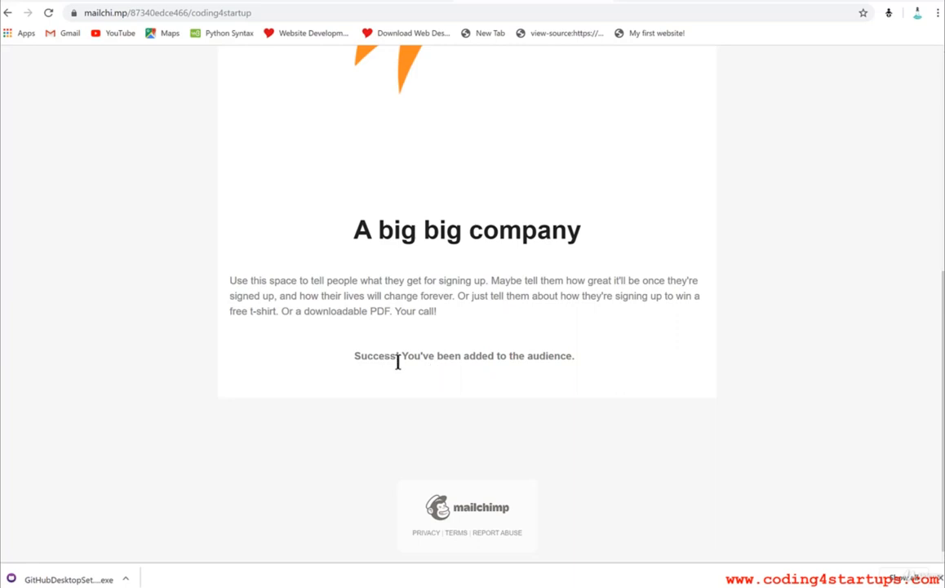
{"action": "left_click_drag", "start_coordinate": [385, 357], "coordinate": [637, 383]}
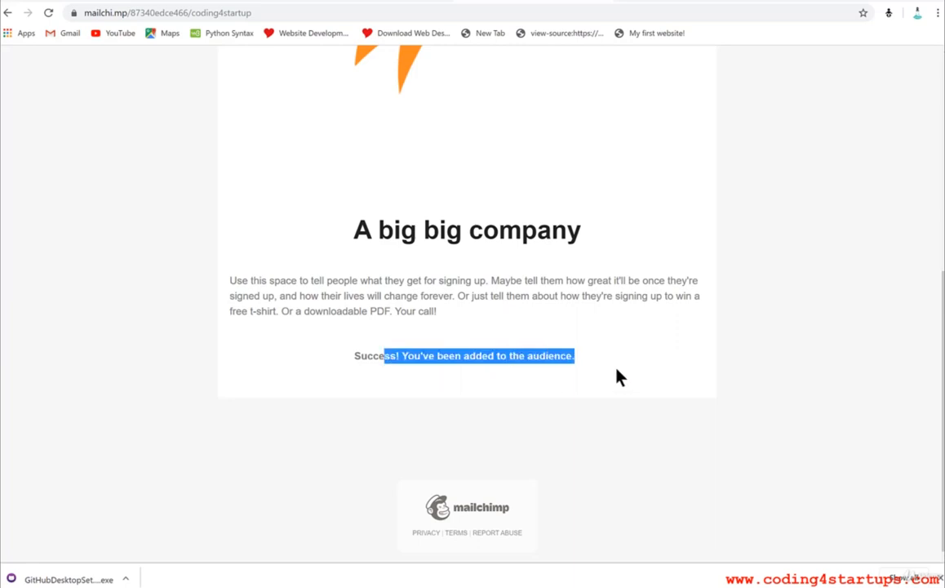